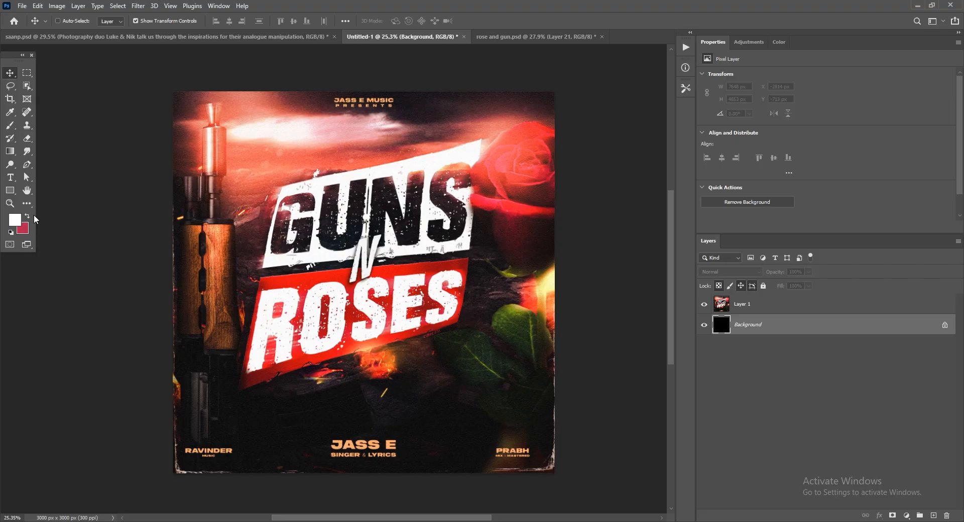
Switch to the rose and gun.psd document and show the dark textured wall layer above the black color fill.
key(ctrl+Tab)
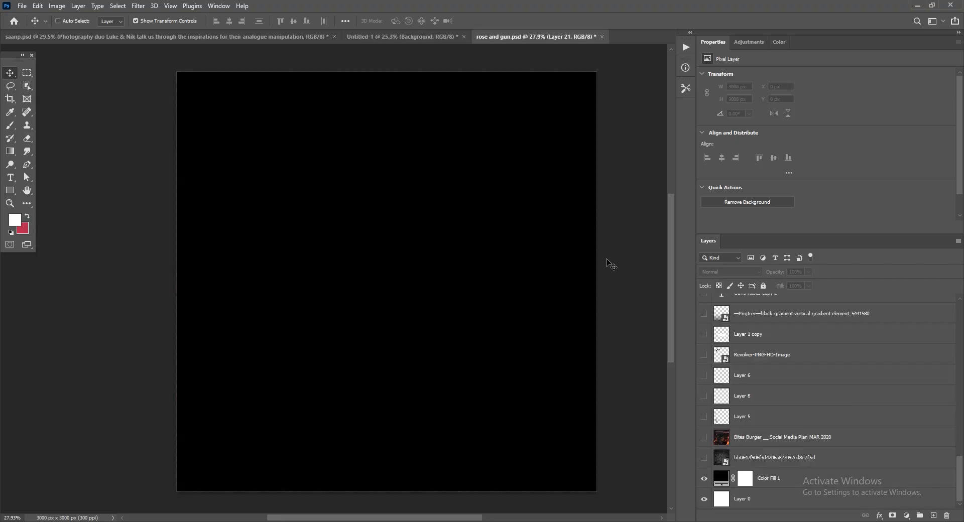
key(alt+space)
drag(398, 400, 403, 400)
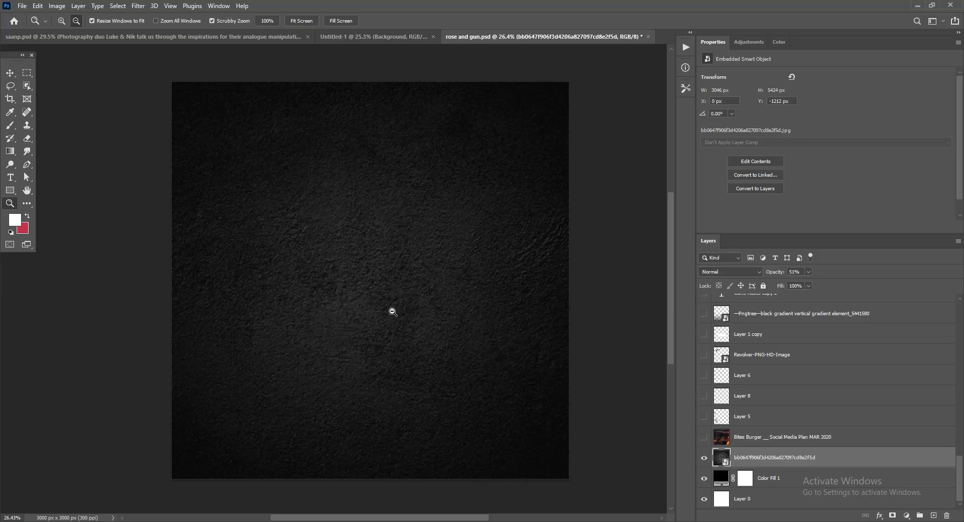
Show the lava landscape layer "Bites Burger __ Social Media Plan MAR 2020" and look over the background.
mouse_move(370, 241)
mouse_down()
mouse_move(387, 260)
mouse_move(371, 255)
mouse_up()
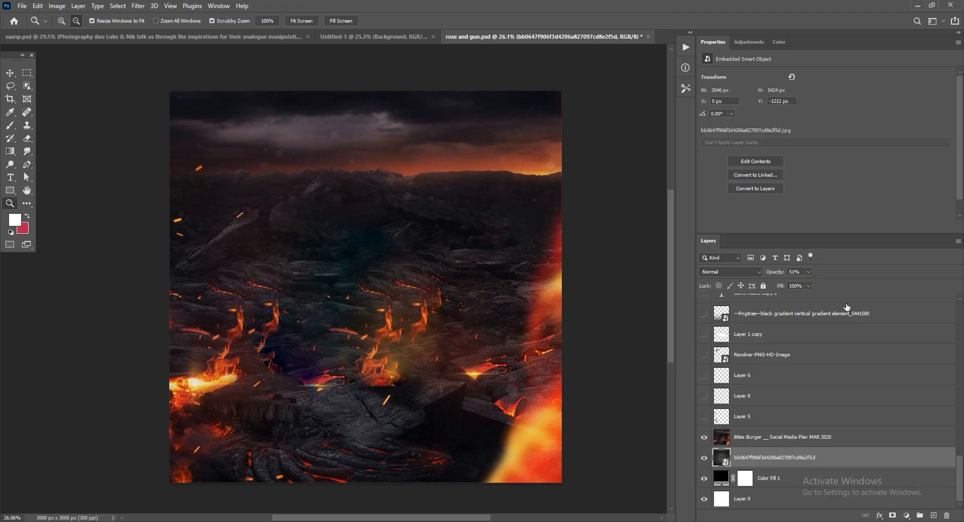
drag(411, 337, 357, 367)
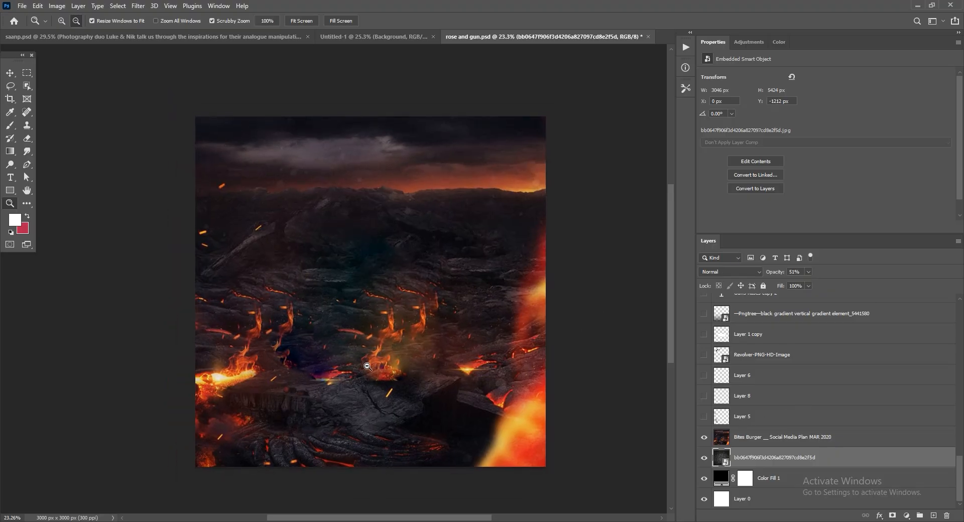
drag(365, 300, 374, 304)
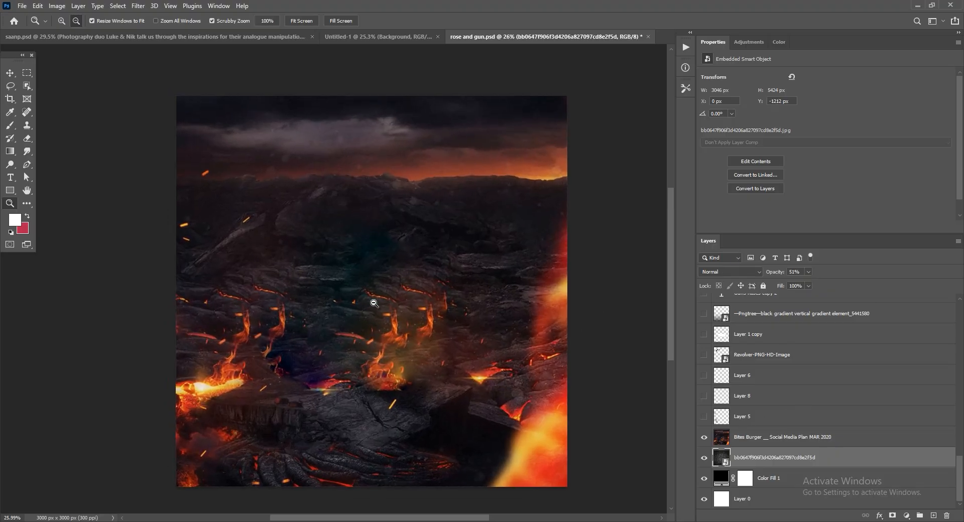
drag(393, 351, 398, 354)
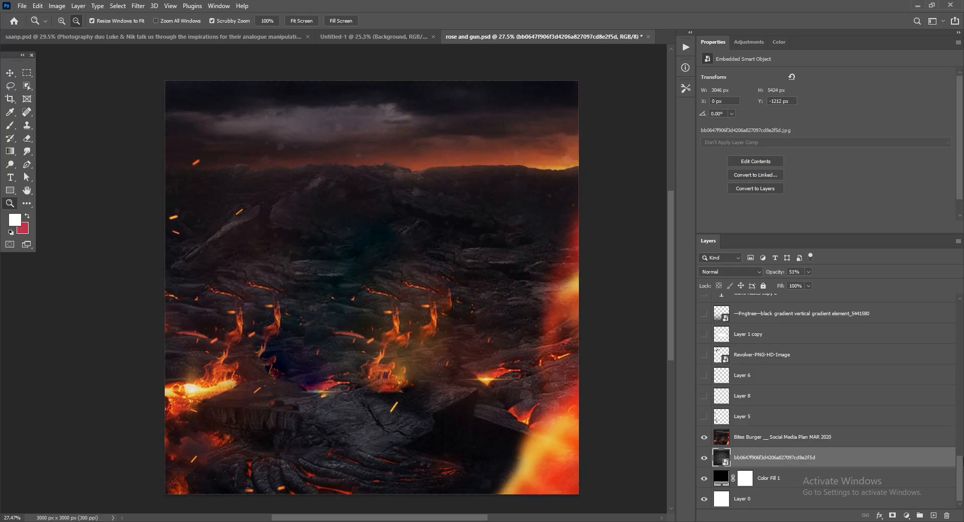
Show the black vertical gradient and the Guns Roses copy 2 title layers, and leave the N copy layer hidden.
drag(961, 471, 956, 456)
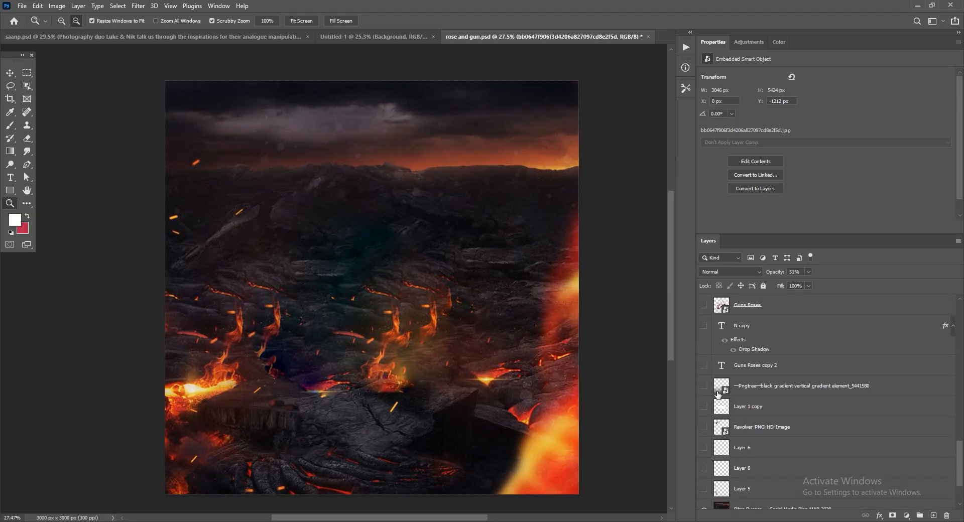
click(705, 386)
scroll(708, 496, up, 3)
click(704, 494)
click(704, 454)
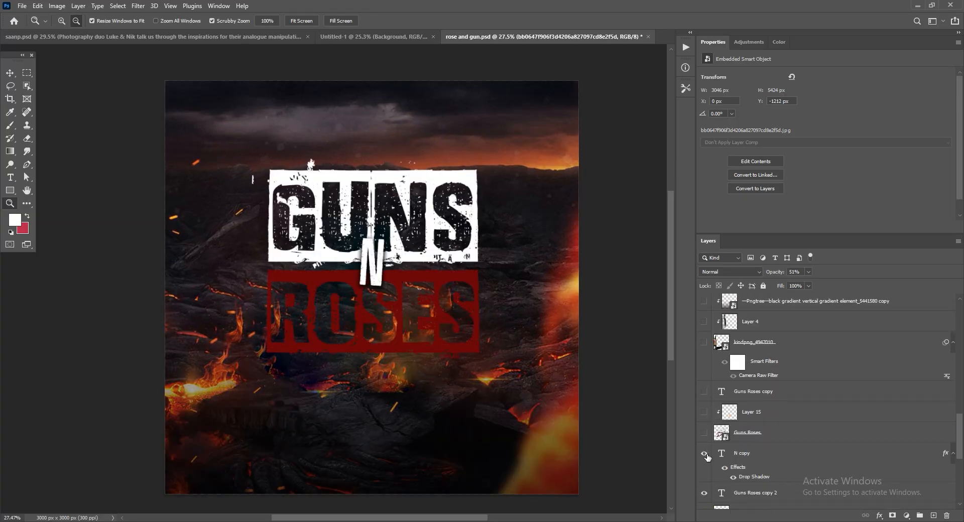
click(705, 454)
click(705, 455)
click(705, 454)
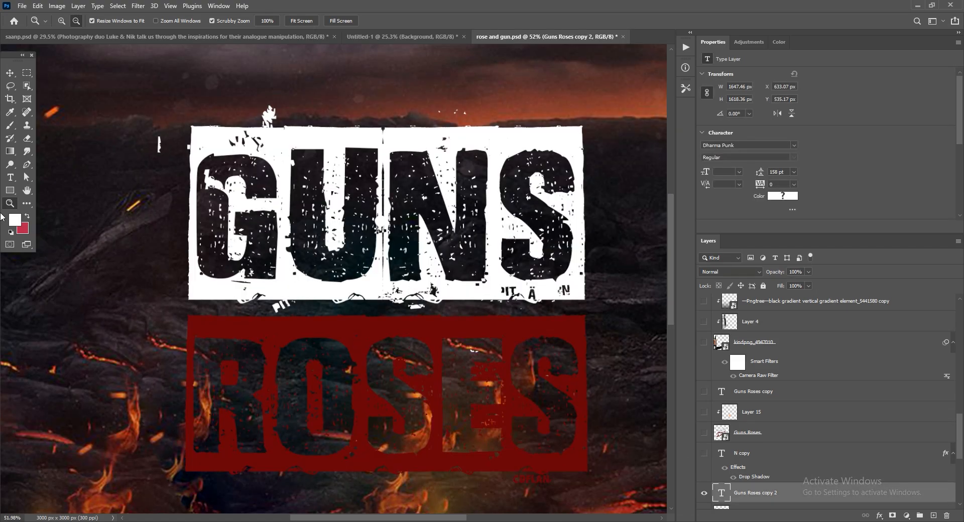
Examine the Guns Roses copy 2 lettering up close and show Layer 1 copy as the white fill behind ROSES.
click(10, 177)
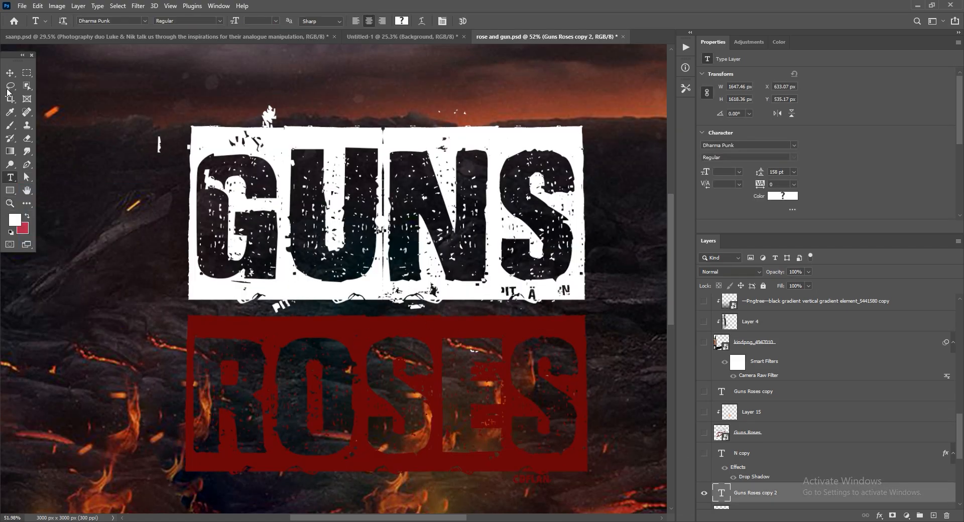
key(z)
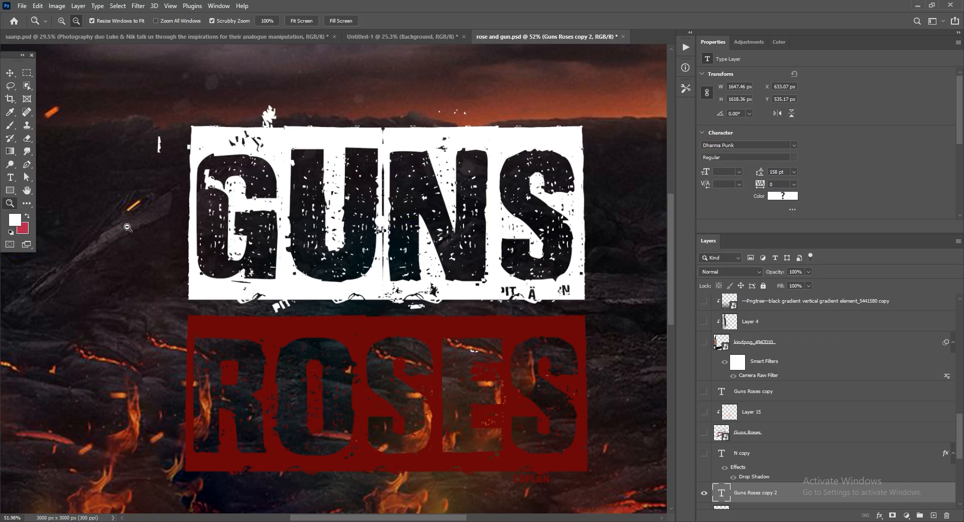
alt+click(427, 314)
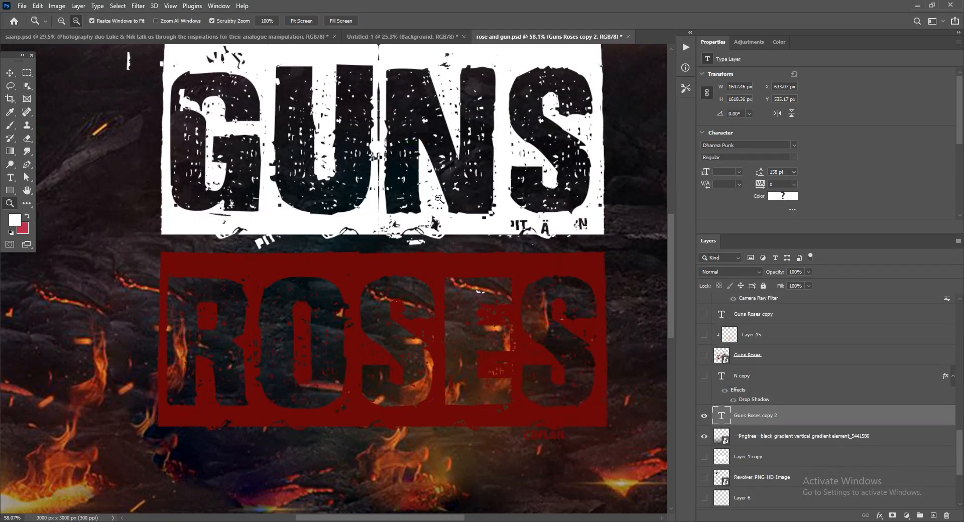
drag(427, 346, 447, 346)
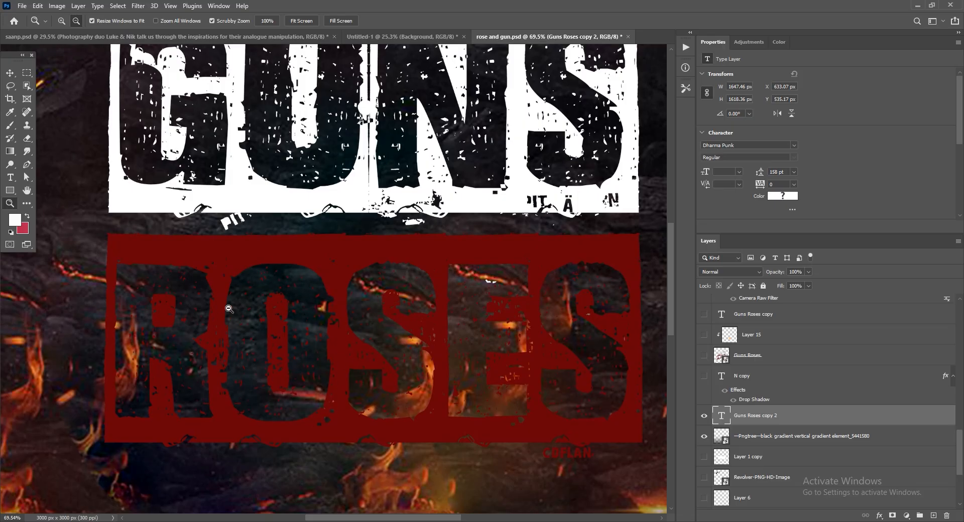
drag(378, 333, 356, 364)
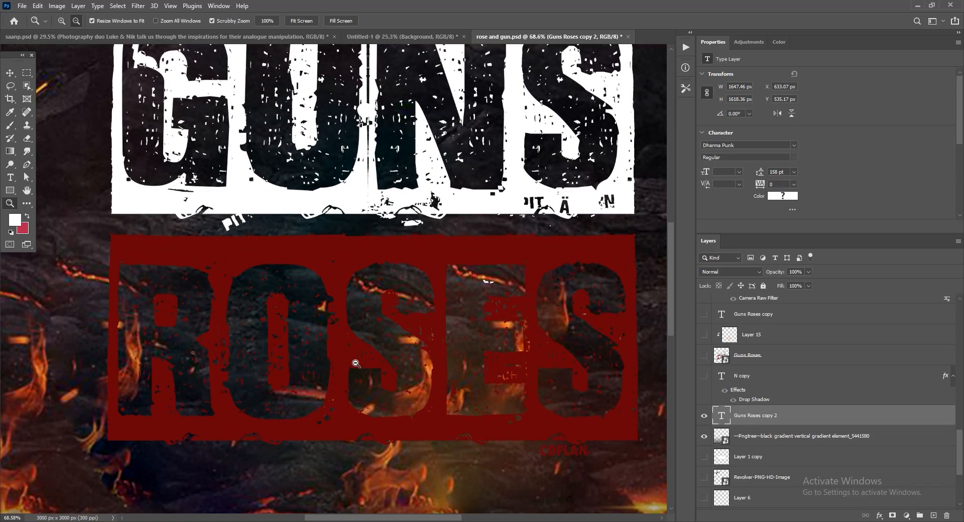
drag(379, 331, 362, 342)
click(747, 456)
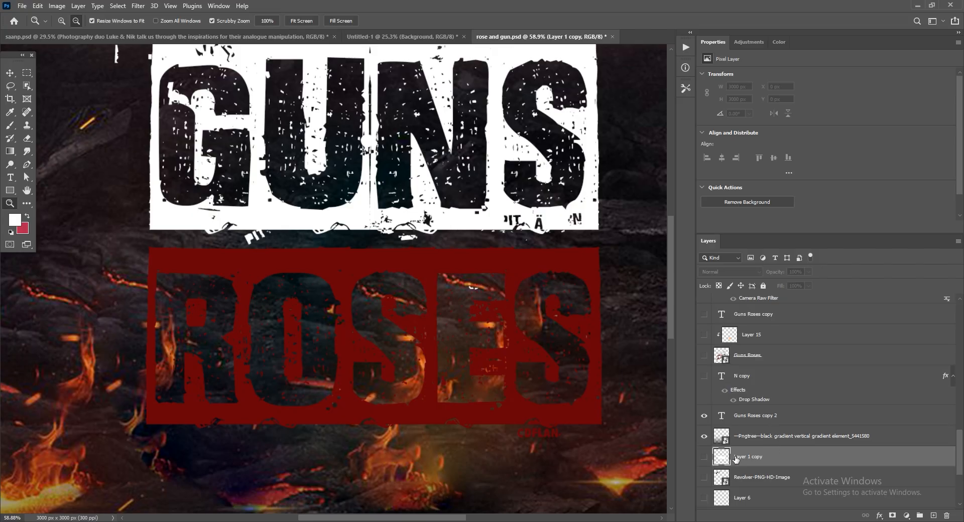
click(704, 457)
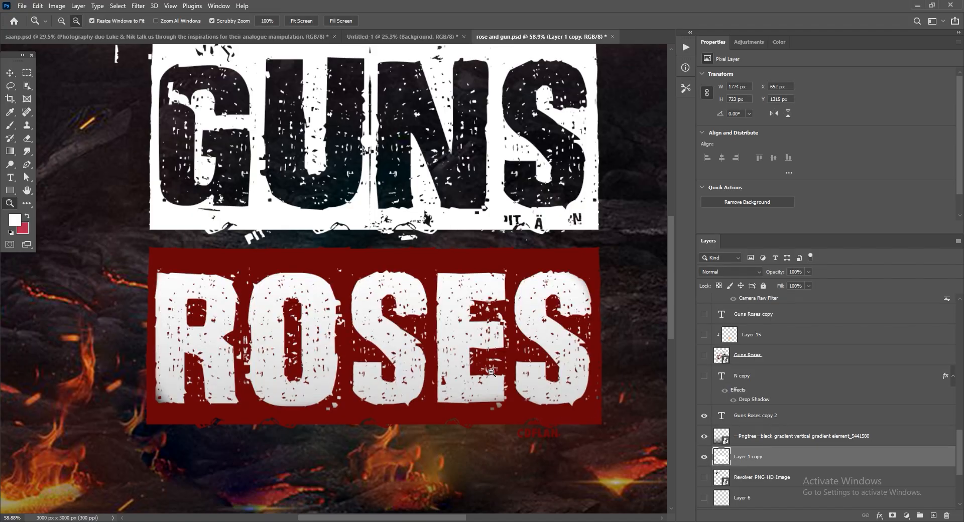
Hide the Guns Roses copy 2 title and try a white brush stroke above the white block on Layer 1 copy.
click(705, 416)
key(b)
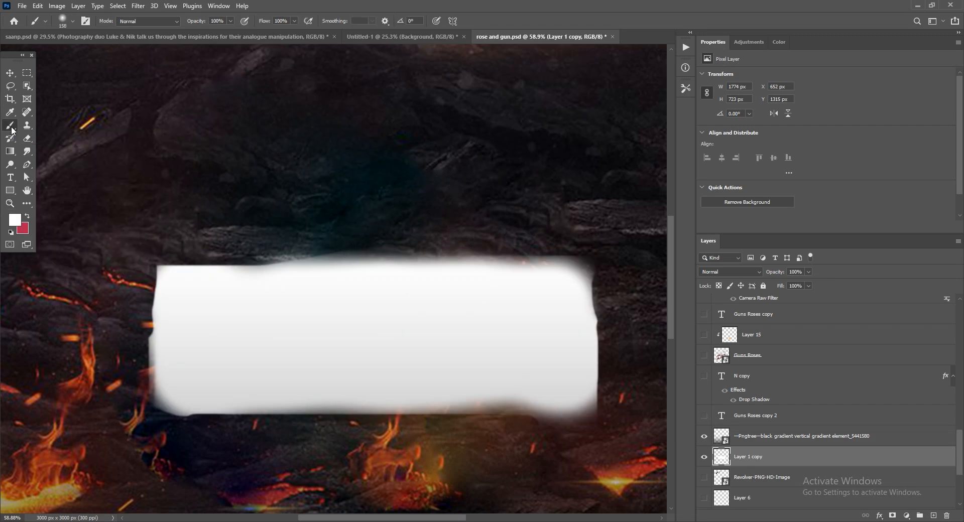
drag(174, 208, 512, 218)
key(ctrl+z)
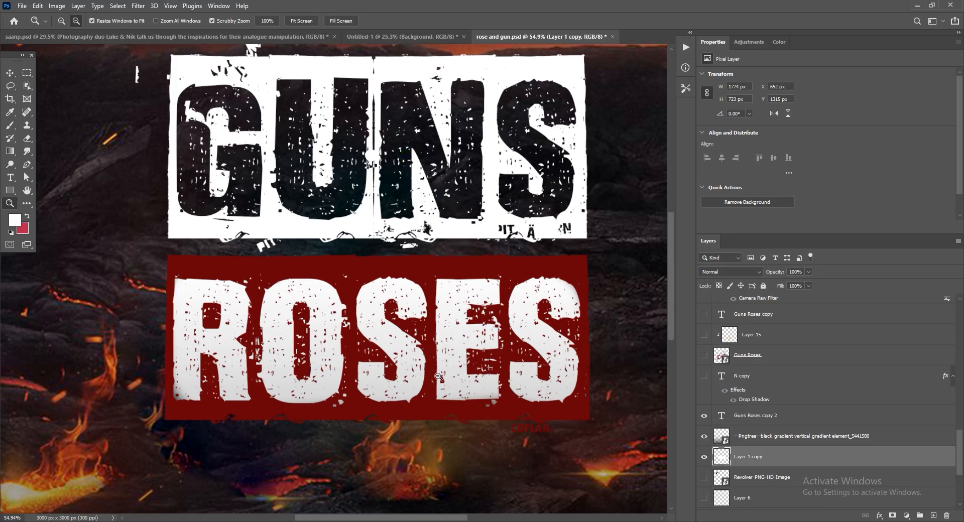
Inspect the complete title and toggle Guns Roses copy 2 off and on to compare it with the white fill underneath.
drag(337, 349, 324, 351)
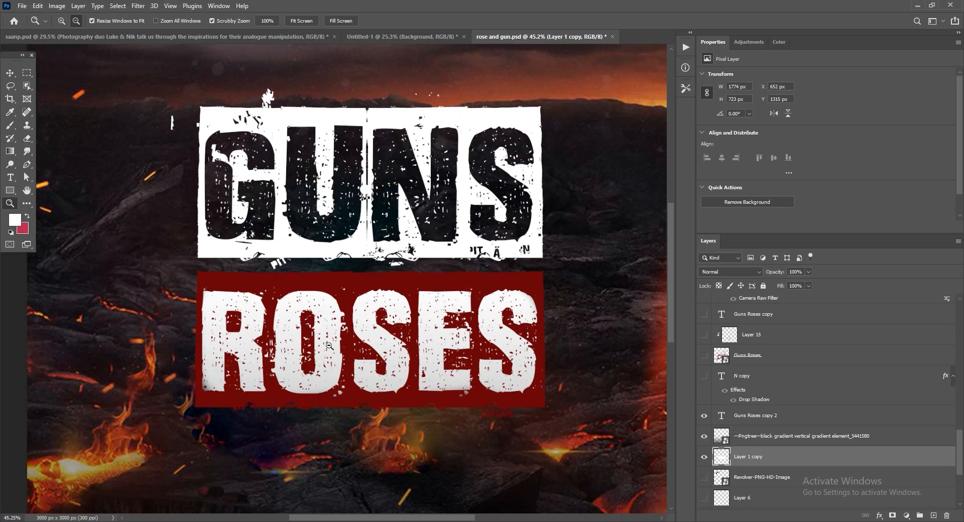
drag(348, 336, 339, 331)
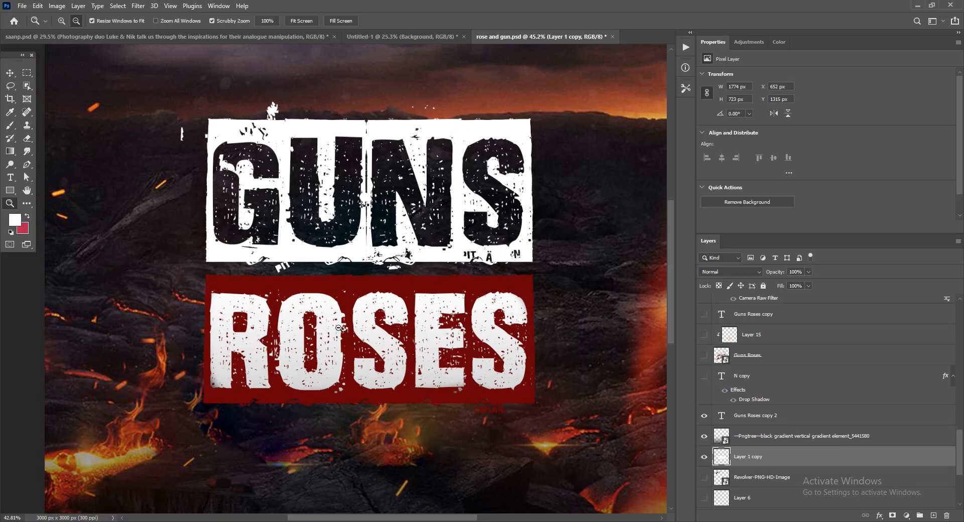
drag(344, 279, 367, 275)
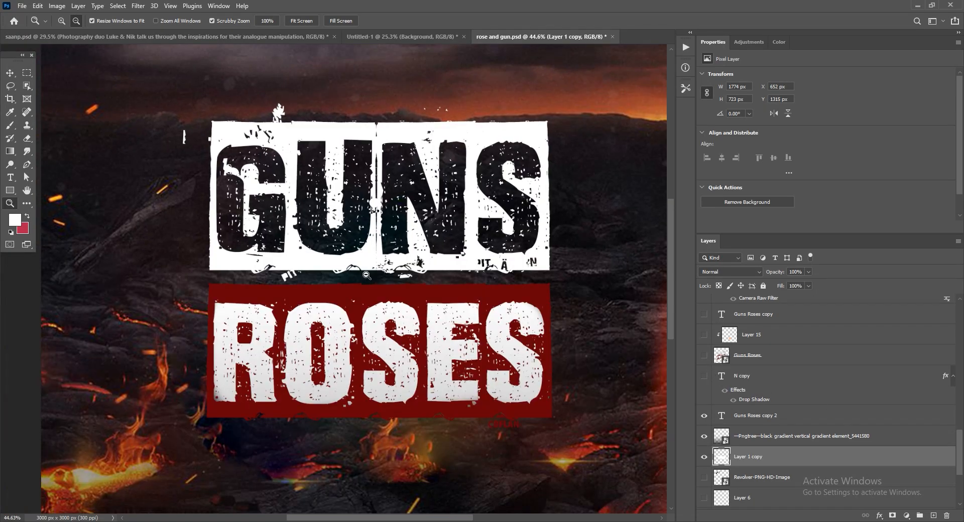
mouse_move(365, 232)
mouse_down()
mouse_move(399, 232)
mouse_move(357, 232)
mouse_up()
click(705, 415)
click(704, 415)
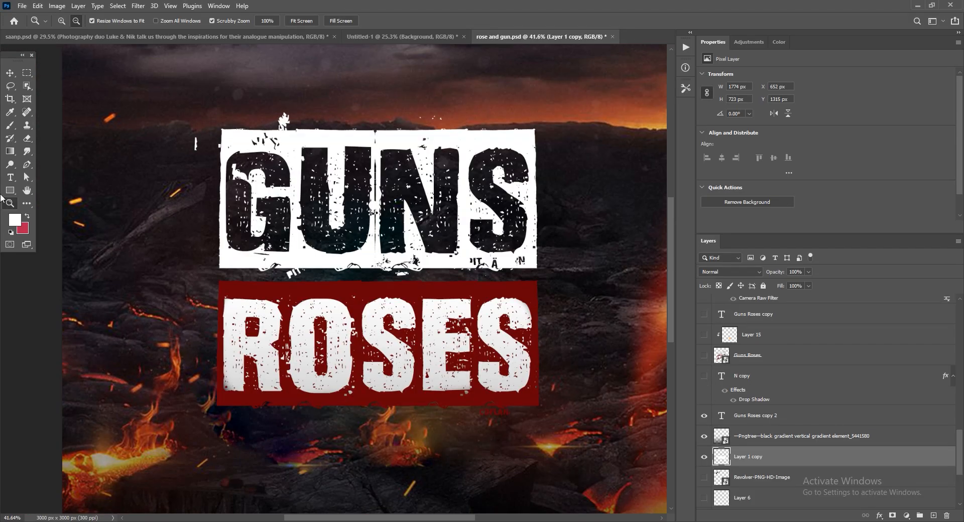
Combine the Guns Roses copy 2 and Layer 1 copy layers into one smart object.
click(10, 73)
click(746, 415)
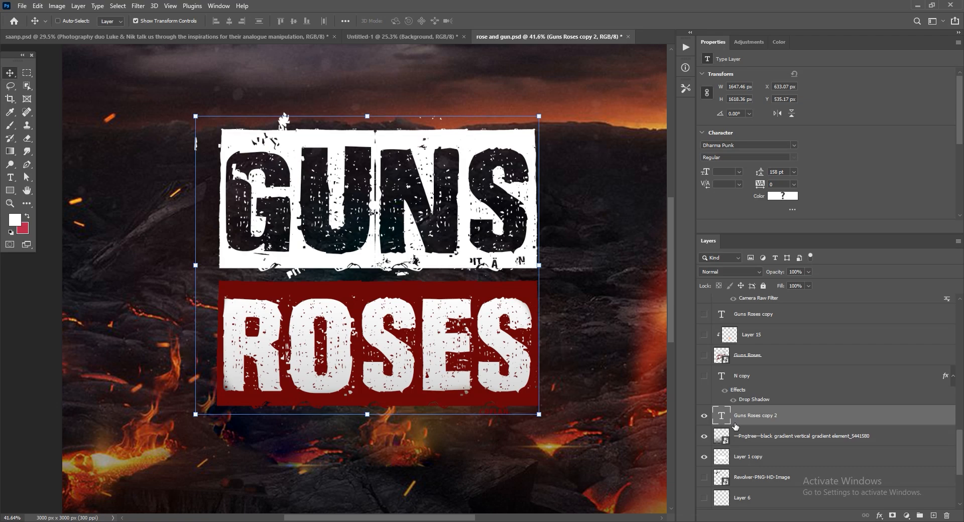
ctrl+click(746, 457)
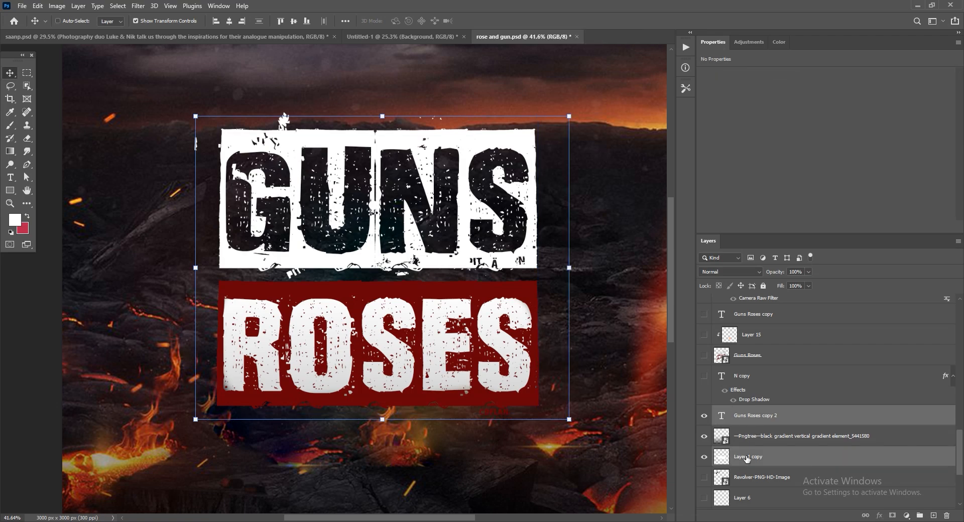
right_click(747, 458)
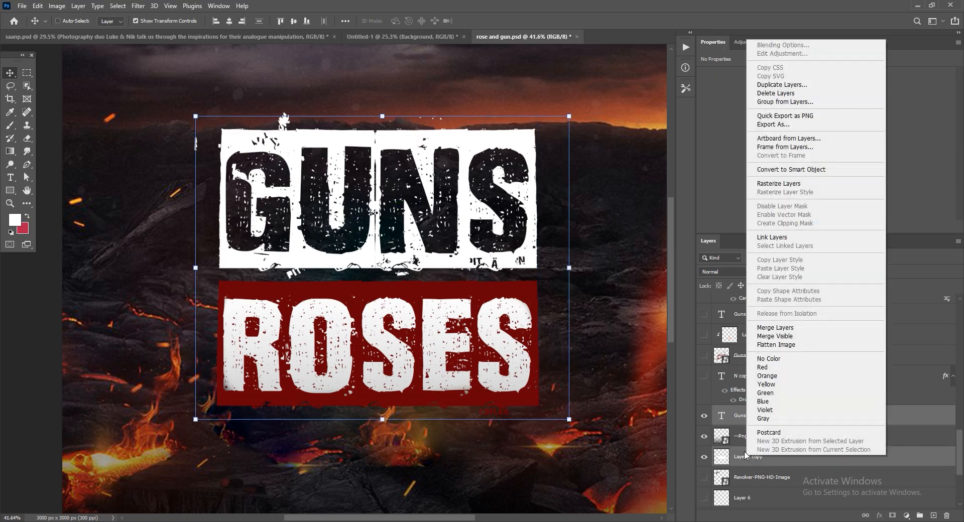
click(805, 170)
Try to warp the title smart object into an upward-slanting shape by pulling in its corners.
key(ctrl+t)
right_click(385, 261)
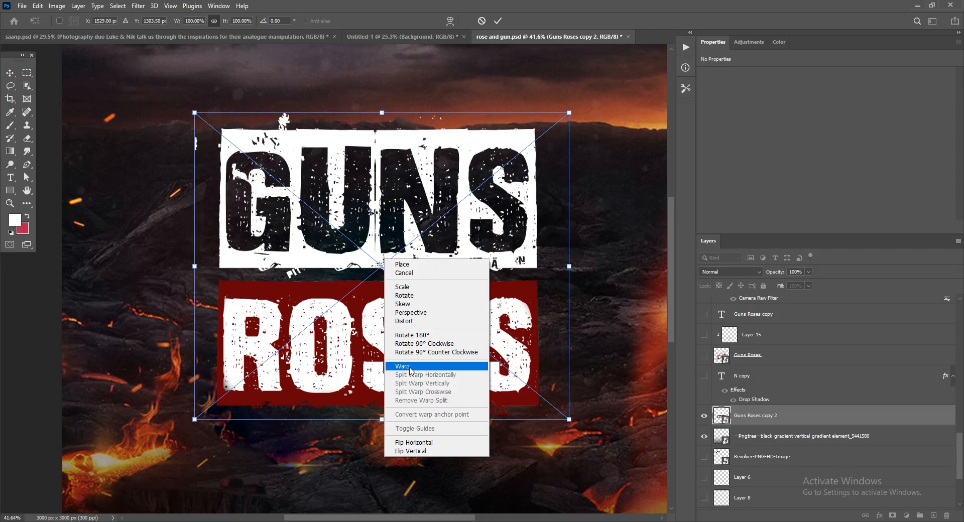
click(411, 367)
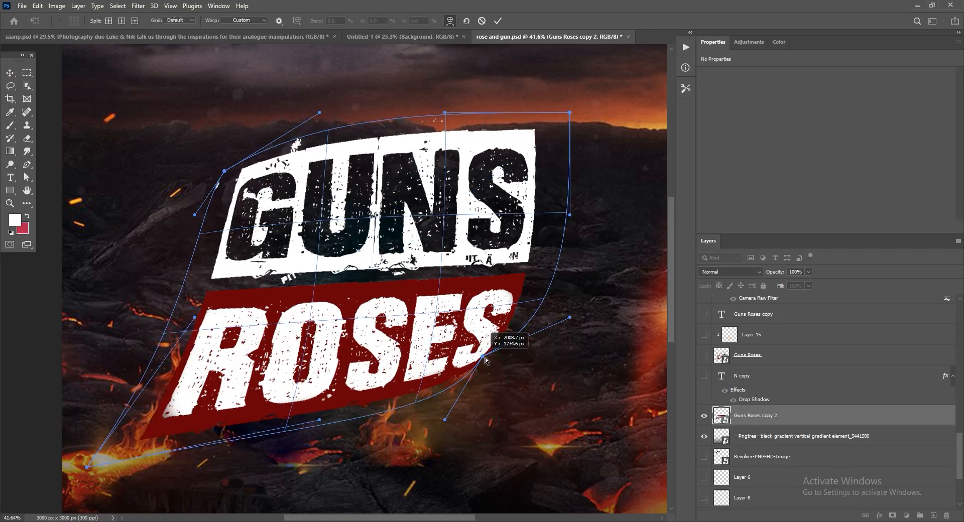
drag(524, 354, 516, 387)
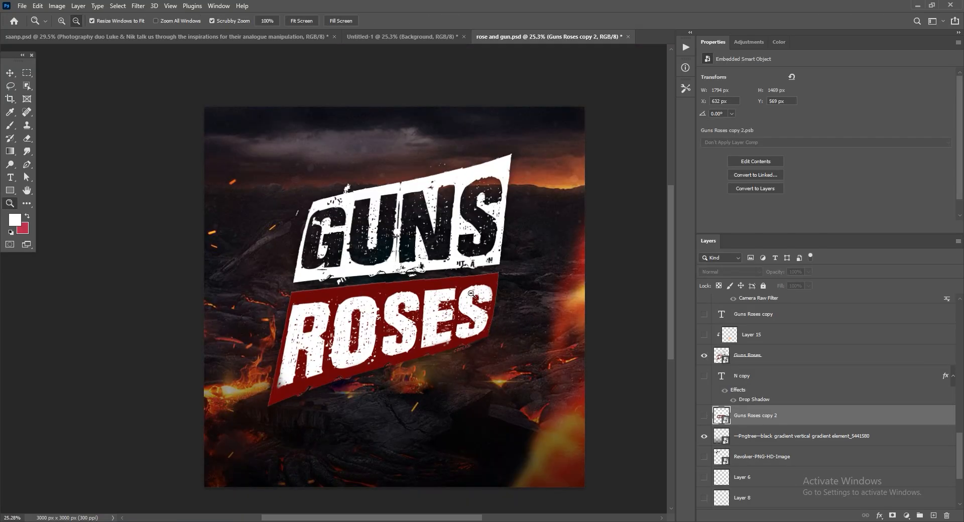
Replace the visible Guns Roses copy 2 with the slanted Guns Roses layer and inspect the lower edge of the ROSES block.
click(472, 294)
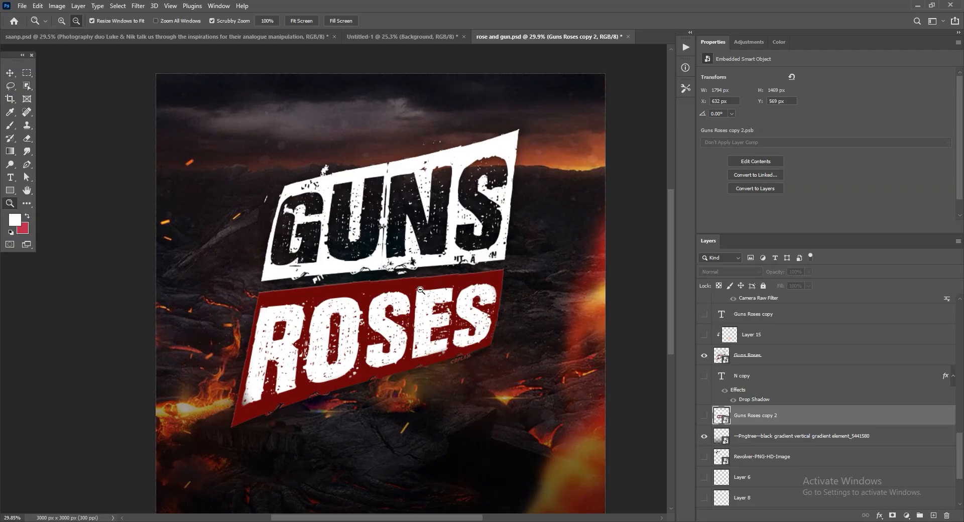
drag(467, 282, 456, 279)
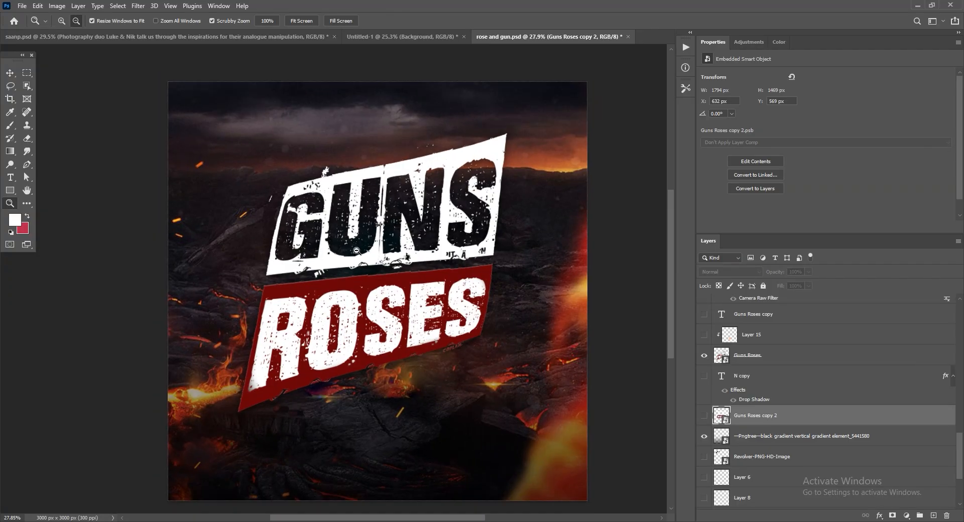
scroll(388, 254, up, 3)
scroll(421, 382, up, 6)
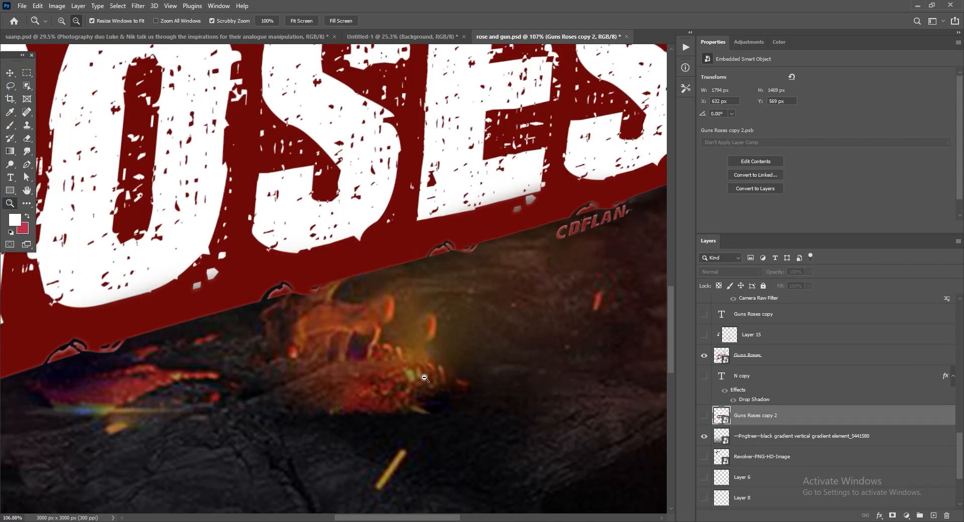
scroll(375, 326, down, 1)
scroll(375, 325, down, 5)
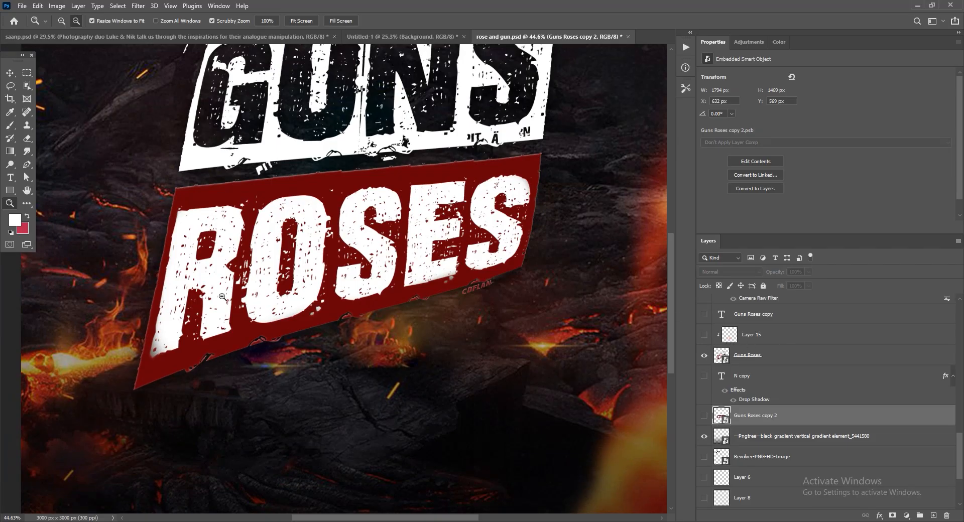
Show Layer 15, the orange glow clipped to the title, and check it along the lower edge of ROSES.
click(704, 335)
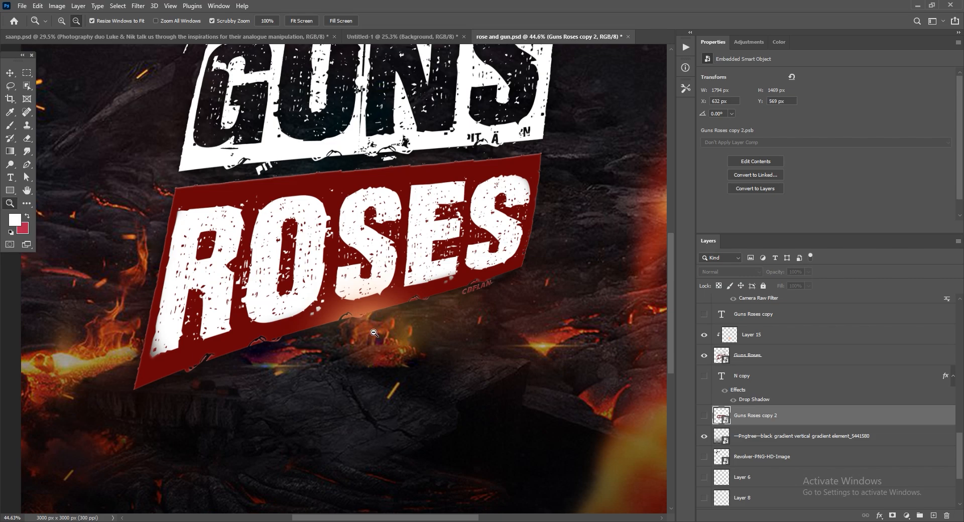
scroll(360, 317, up, 5)
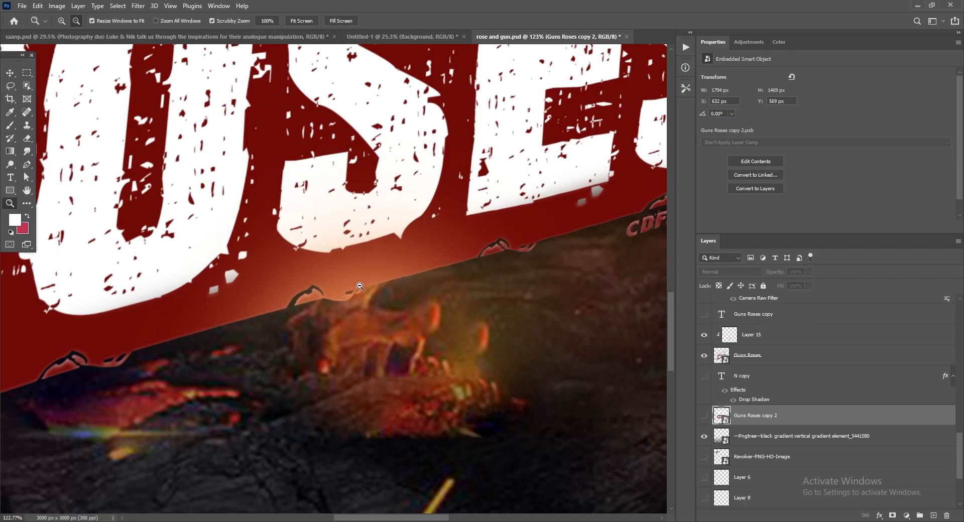
scroll(360, 286, down, 7)
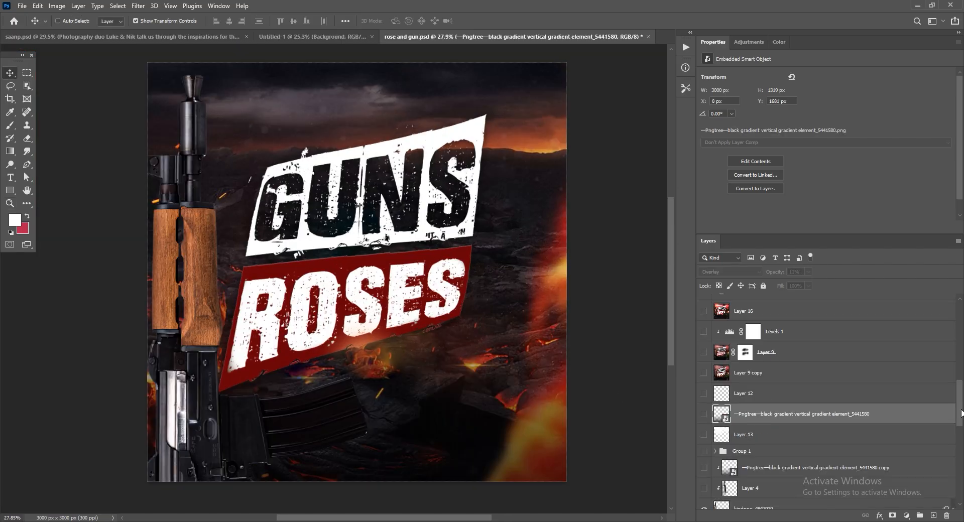
Show the rifle layer kindpng_4947010, test moving it toward the title, and undo the move.
scroll(829, 402, down, 1)
click(704, 419)
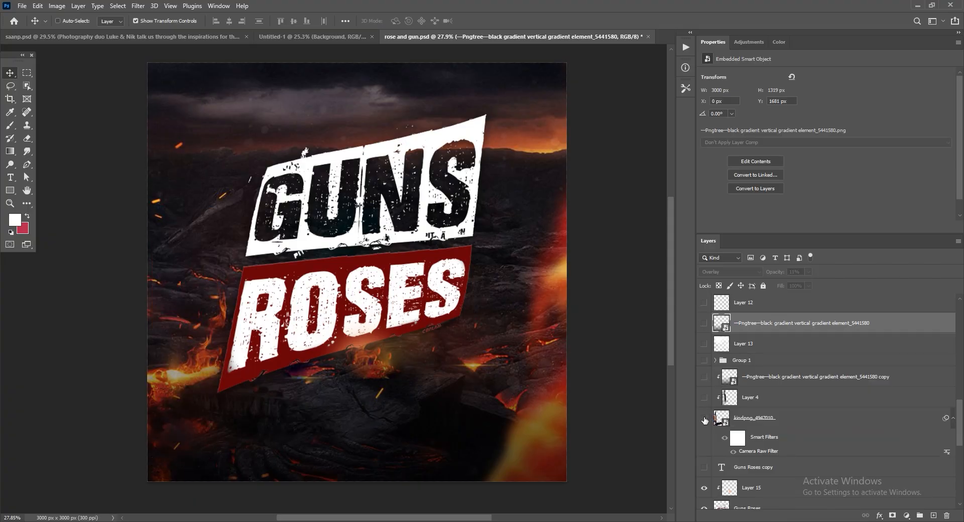
click(709, 421)
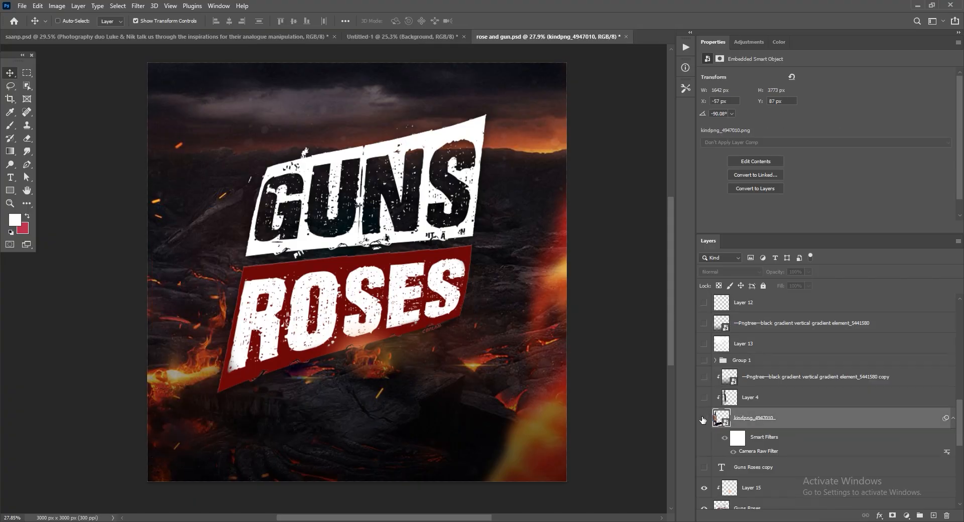
click(705, 419)
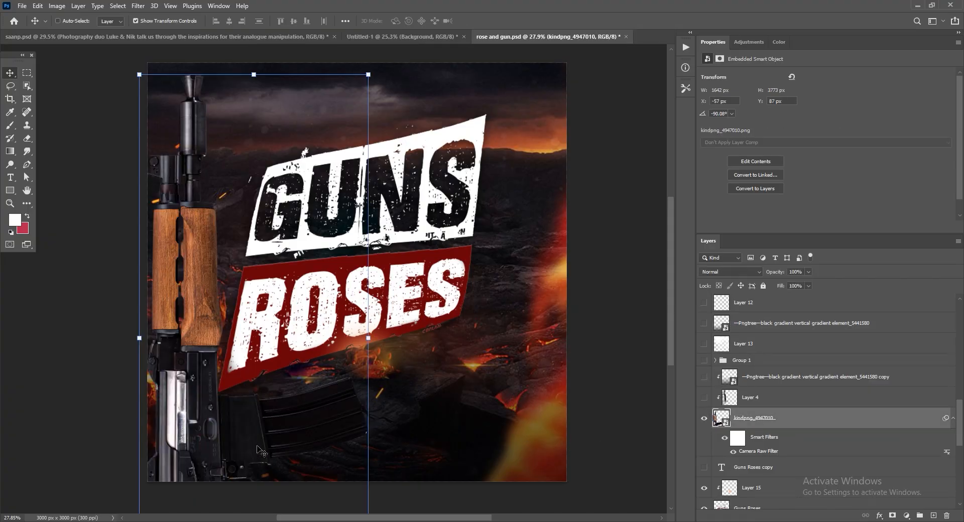
drag(224, 418, 426, 274)
key(ctrl+z)
Show Layer 4, the dark shading clipped to the rifle, and check it on the wooden handguard.
click(769, 404)
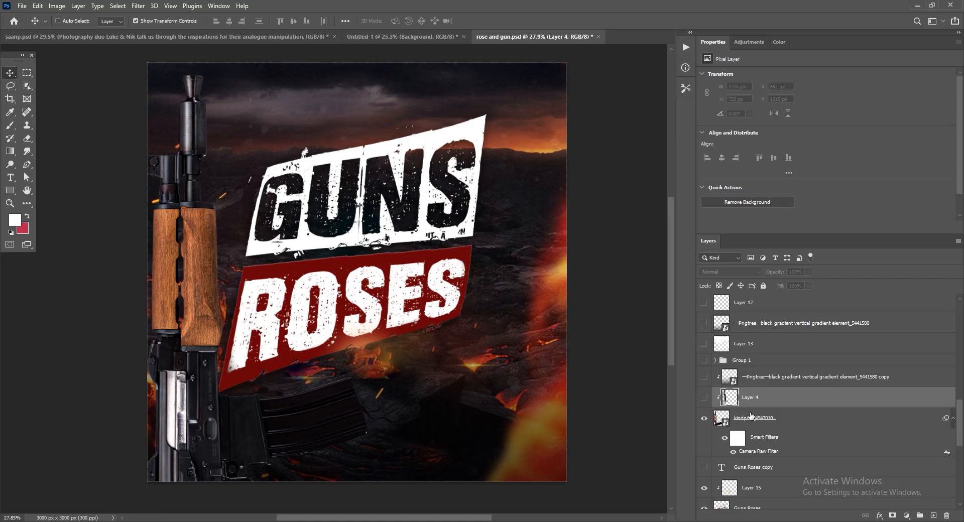
click(703, 397)
key(z)
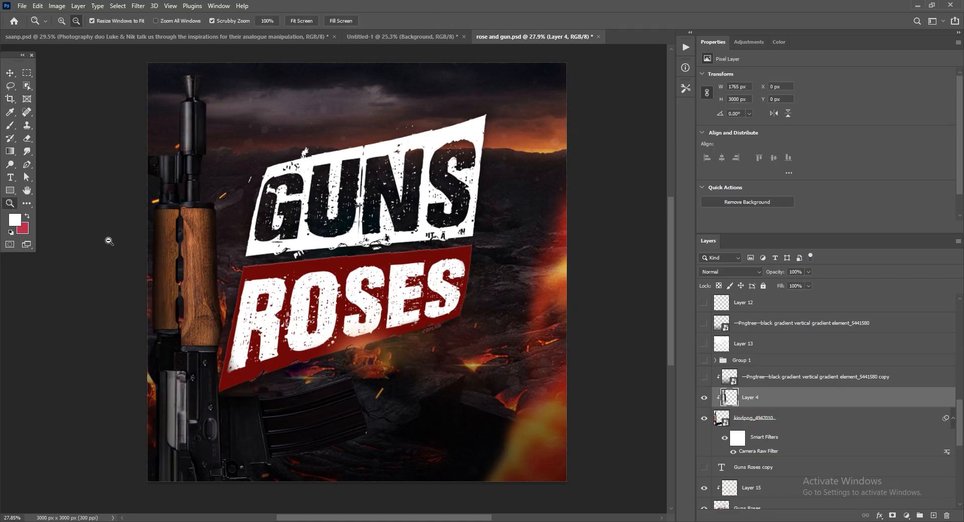
drag(98, 221, 150, 243)
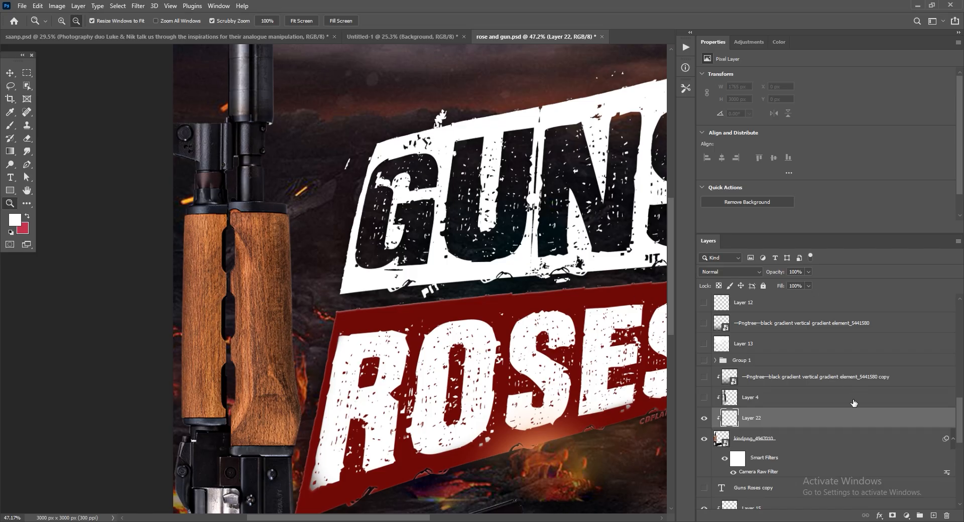
Set up a black 152 px brush with 0% hardness and 51% opacity for shading the rifle.
click(9, 126)
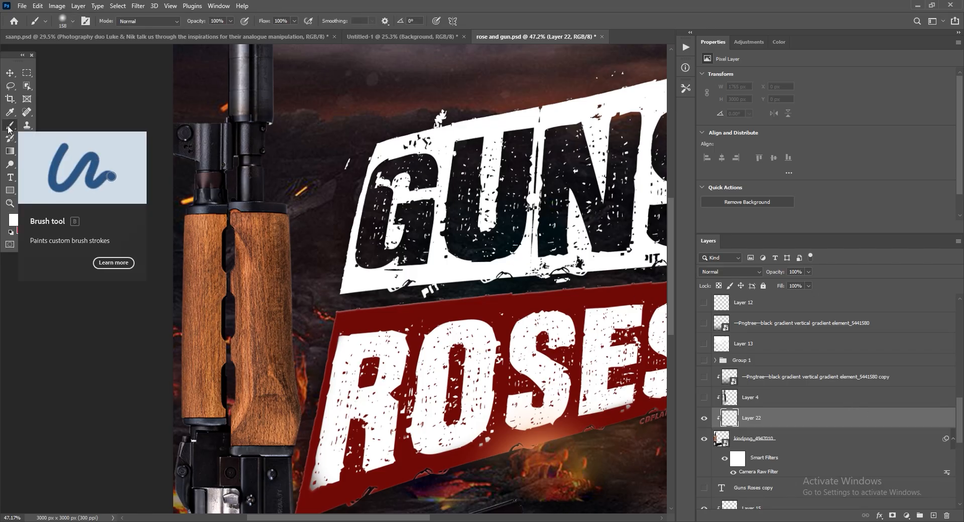
click(17, 221)
drag(113, 381, 141, 405)
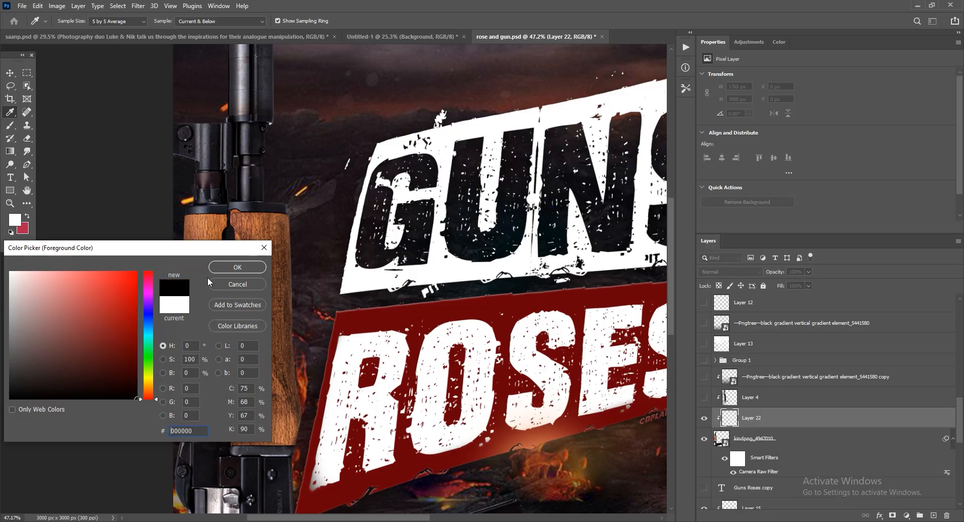
click(237, 267)
right_click(418, 177)
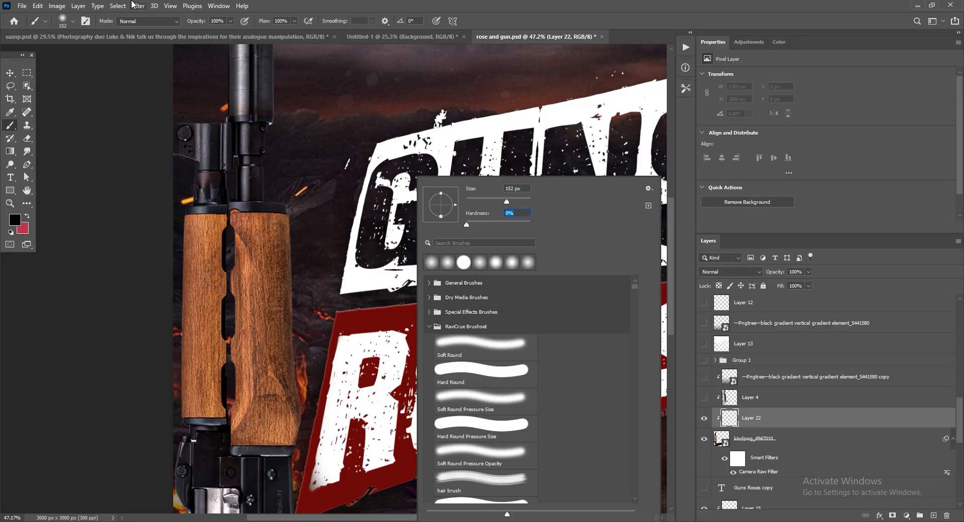
click(231, 23)
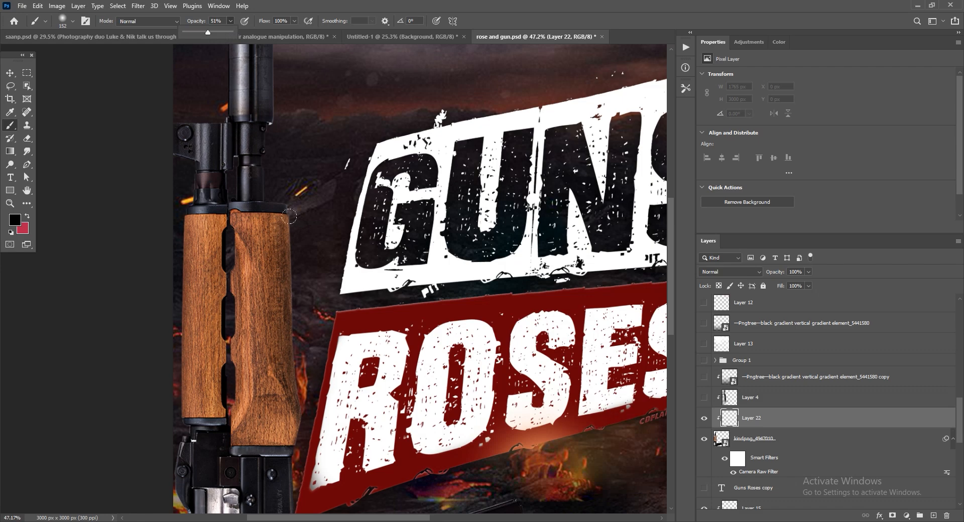
Paint soft black shading along both outer edges of the rifle's wooden handguard on Layer 22.
drag(290, 186, 303, 416)
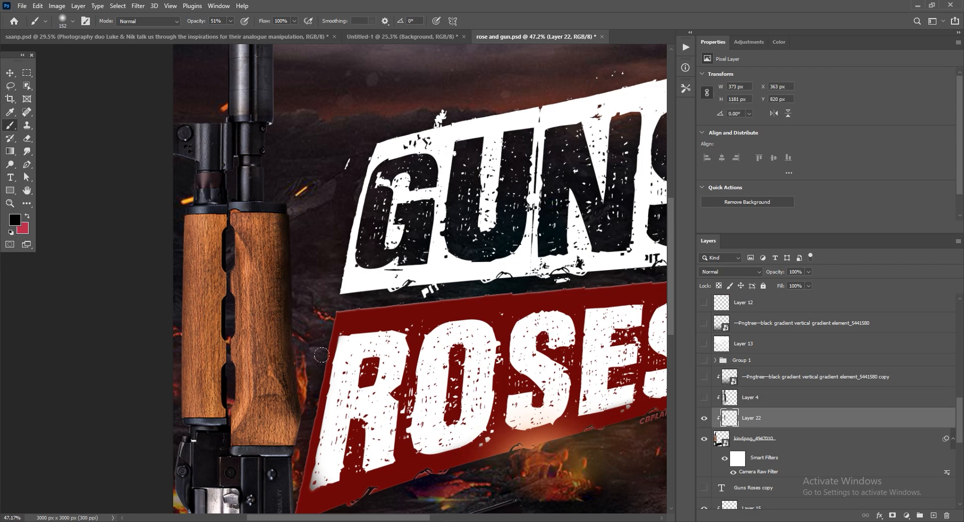
drag(301, 384, 303, 469)
drag(296, 416, 299, 447)
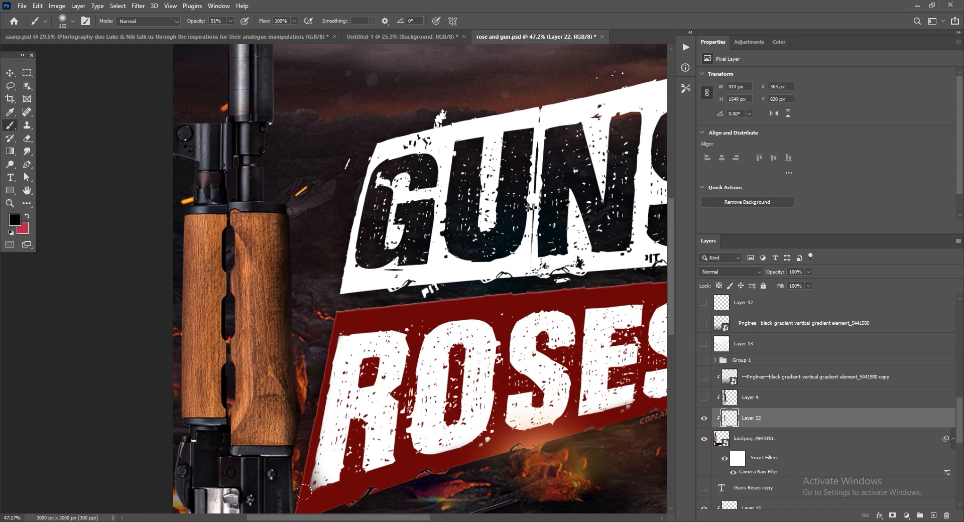
mouse_move(178, 161)
mouse_down()
mouse_move(150, 321)
mouse_move(168, 238)
mouse_move(173, 432)
mouse_up()
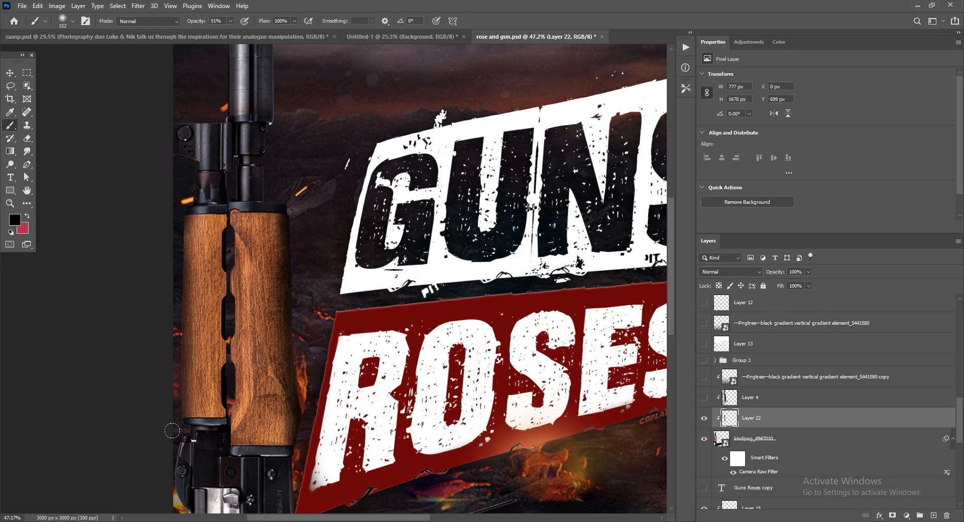
Replace the visible Layer 22 with the Layer 4 shading and compare the rifle with and without Layer 4.
key(z)
drag(278, 199, 246, 201)
click(704, 418)
click(704, 398)
drag(243, 399, 240, 399)
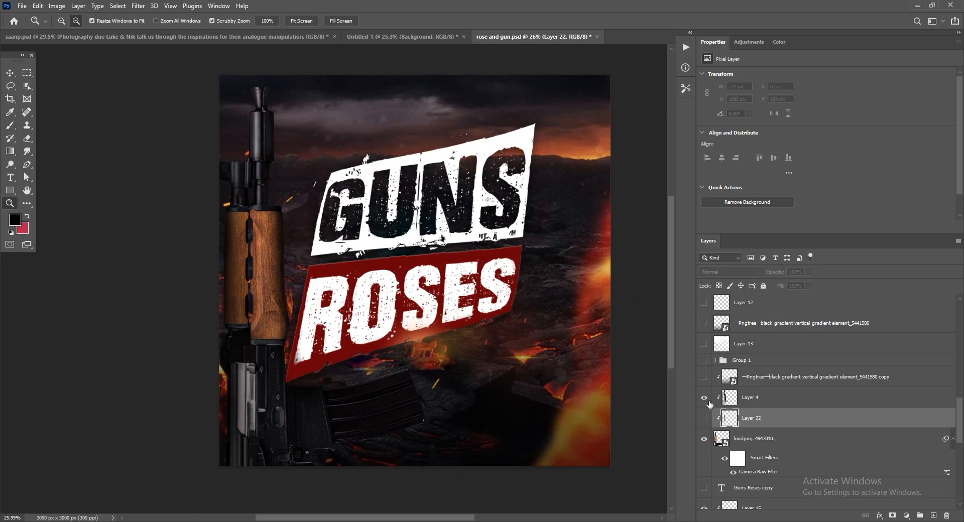
click(704, 398)
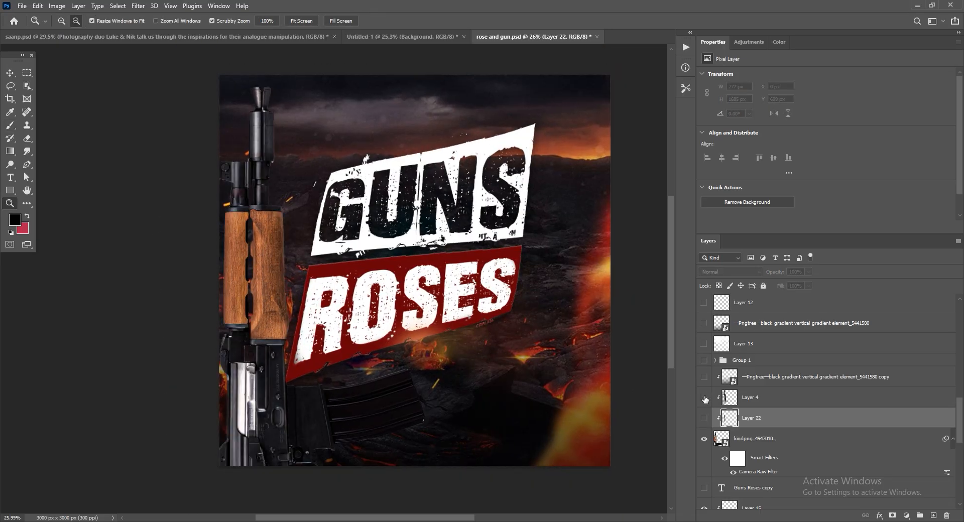
drag(251, 296, 255, 296)
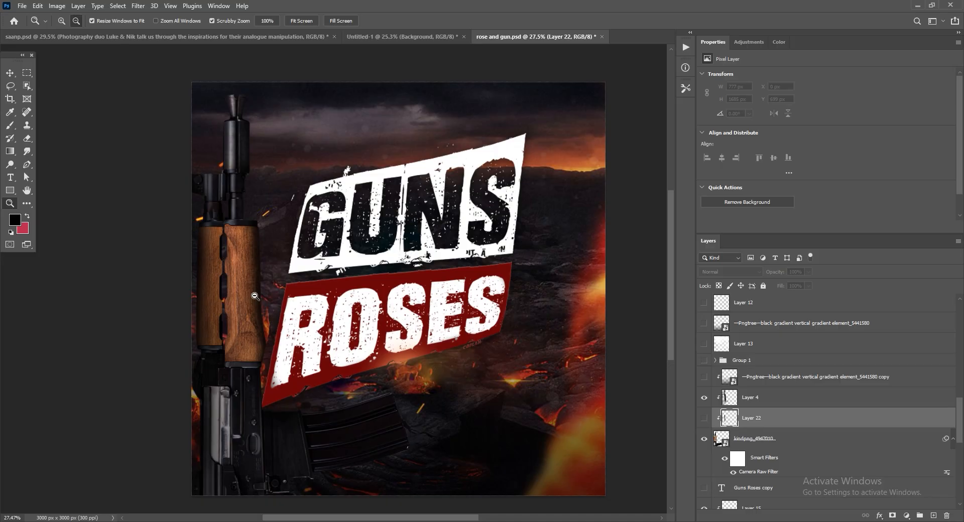
Show the Pngtree black gradient copy clipped to the rifle and check how it darkens the lower part.
click(704, 377)
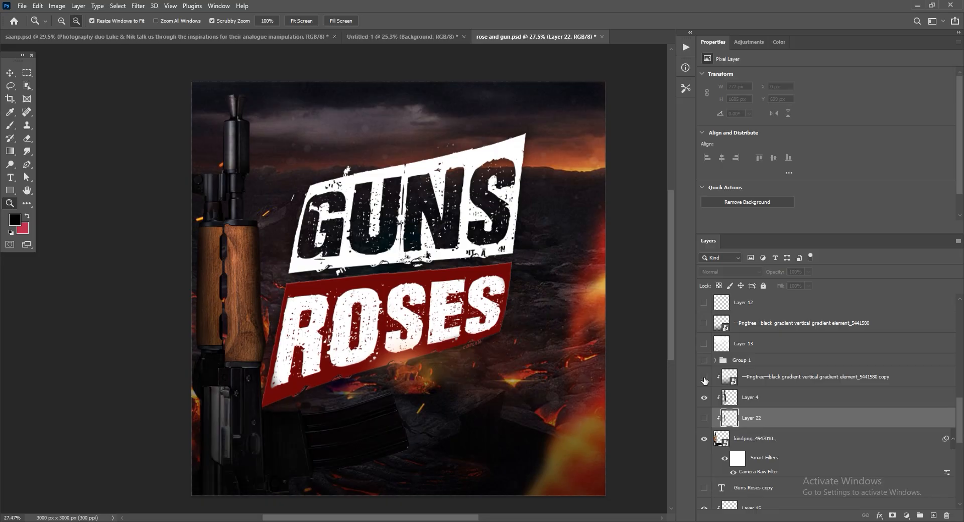
click(704, 378)
drag(236, 475, 261, 499)
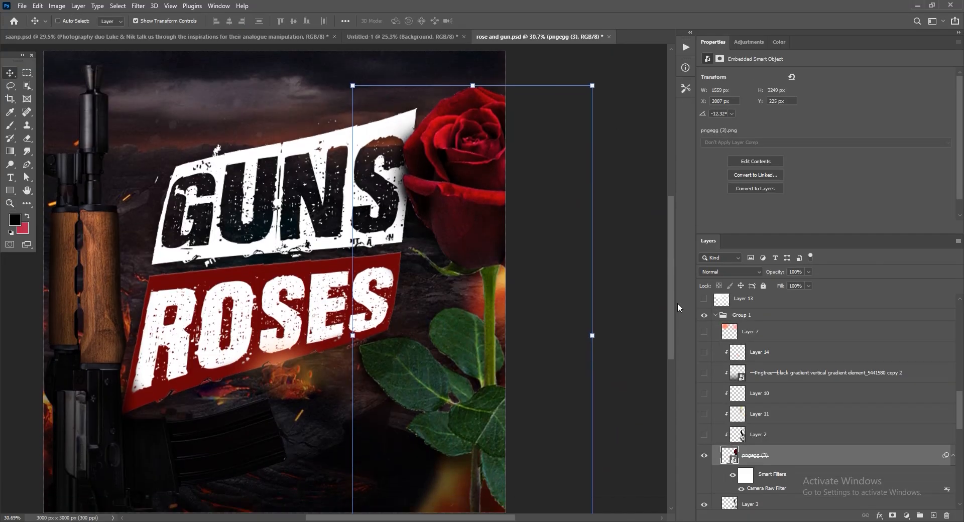
Try moving the pngegg (3) rose over the title and undo the move.
mouse_move(678, 304)
mouse_down()
mouse_move(679, 314)
mouse_move(679, 306)
mouse_up()
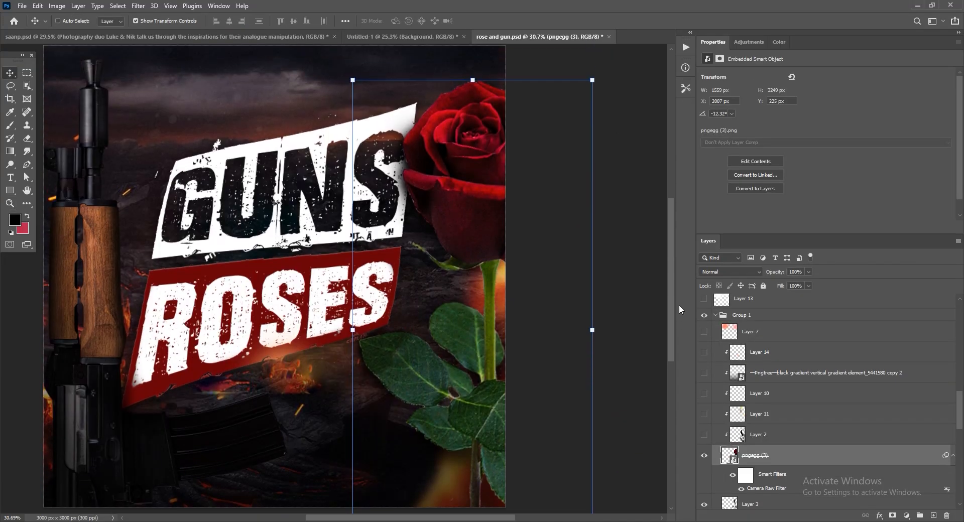
drag(494, 329, 246, 186)
key(ctrl+z)
Show Layer 2, the dark shading clipped to the rose, and briefly preview Layer 11.
click(776, 442)
click(704, 434)
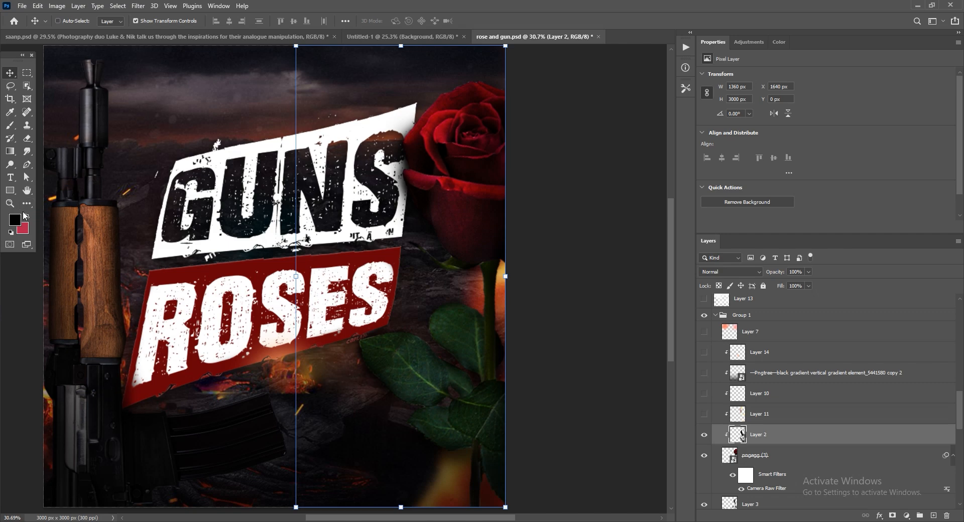
click(753, 414)
click(704, 415)
click(704, 417)
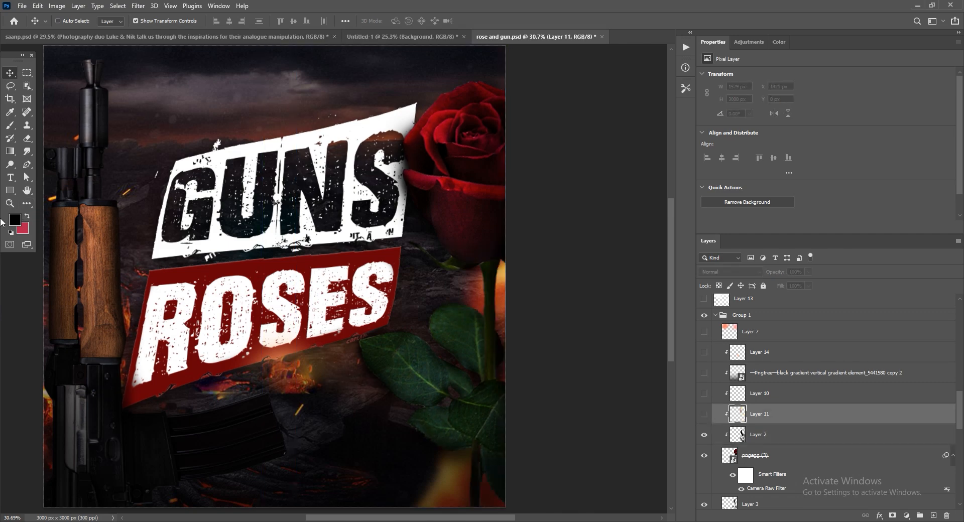
Show Layer 11, the light clipped to the rose, and inspect it close up along the stem.
click(10, 204)
drag(580, 282, 369, 275)
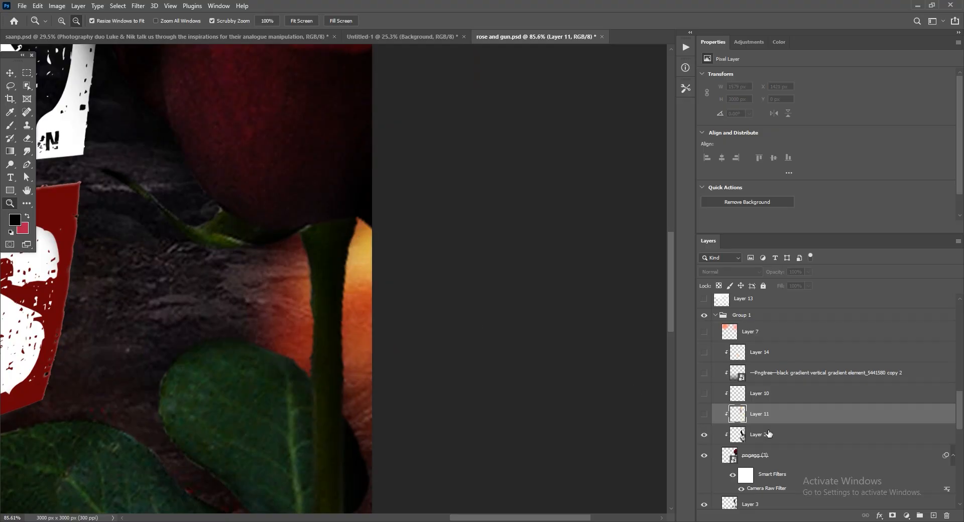
click(275, 321)
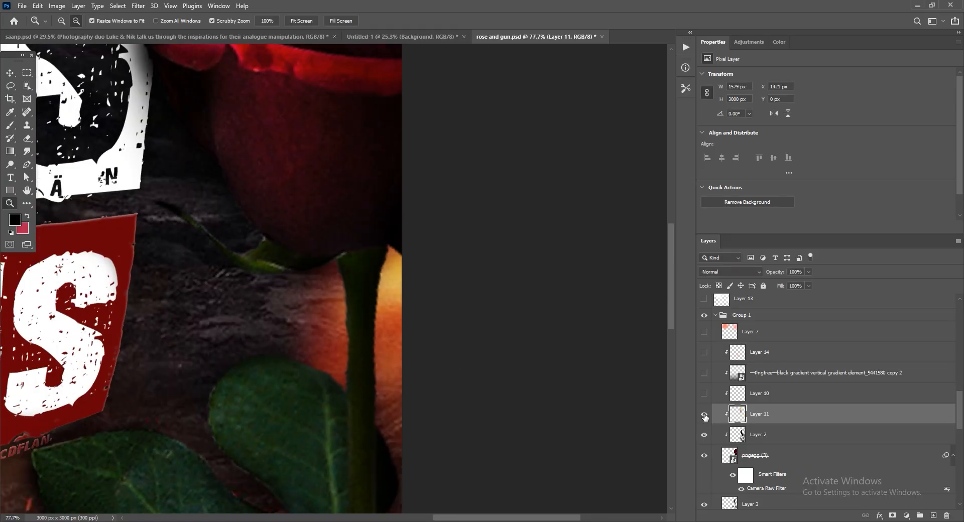
click(704, 414)
click(601, 267)
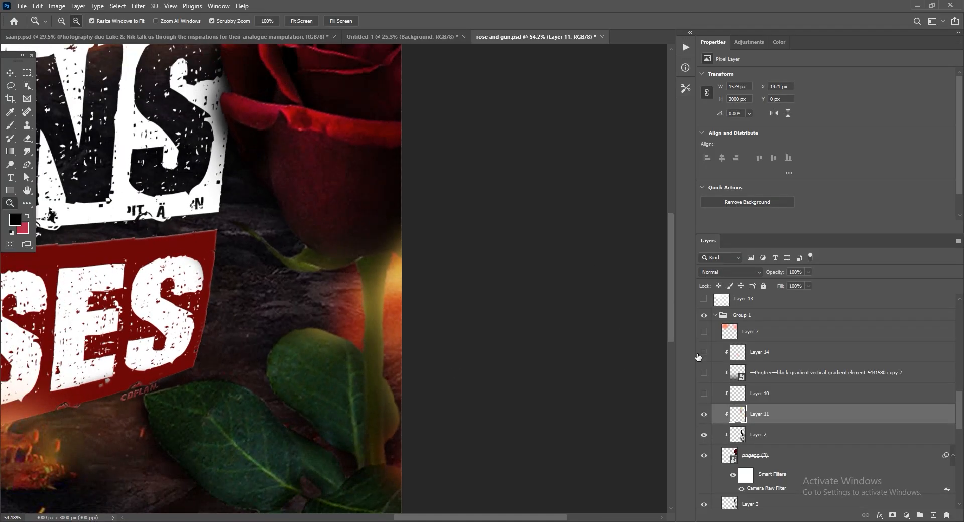
click(14, 219)
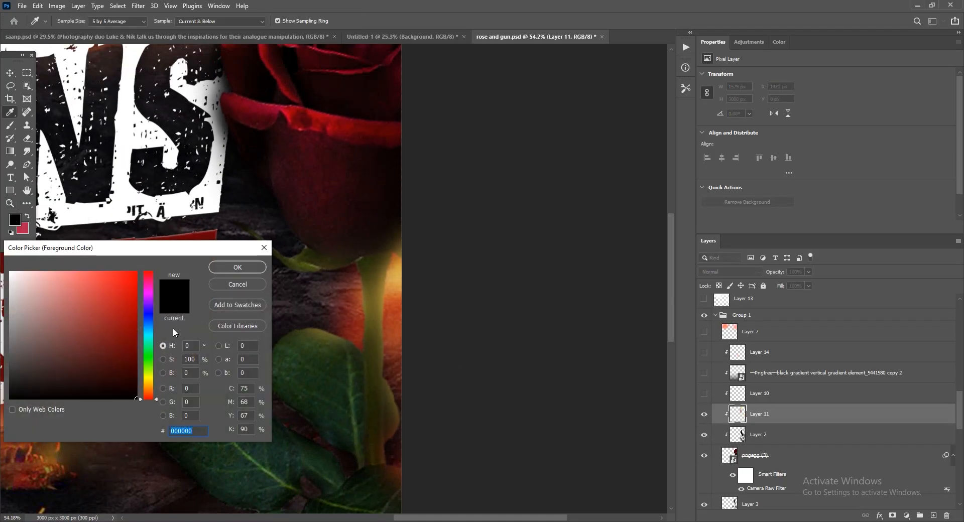
key(Escape)
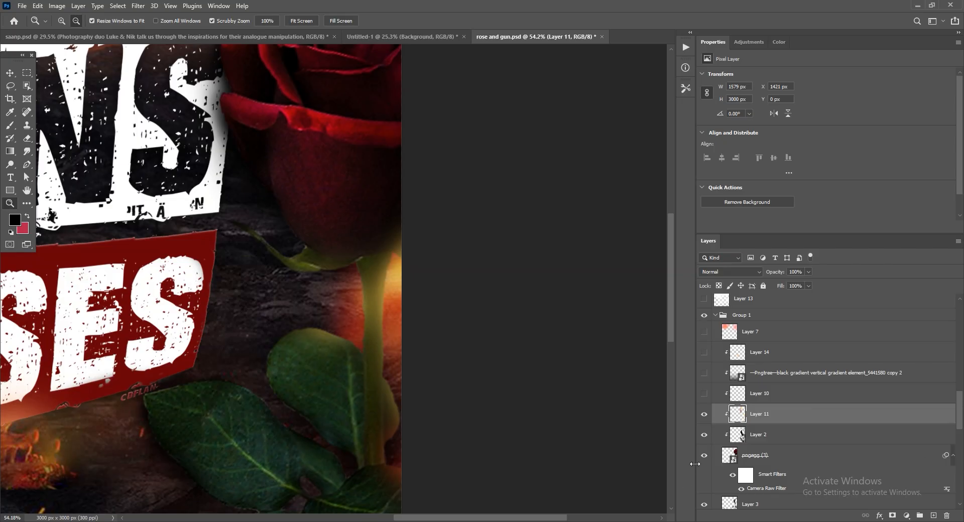
Show Layer 10, the Pngtree black gradient copy 2 and Layer 14, all clipped to the rose.
click(490, 456)
click(705, 373)
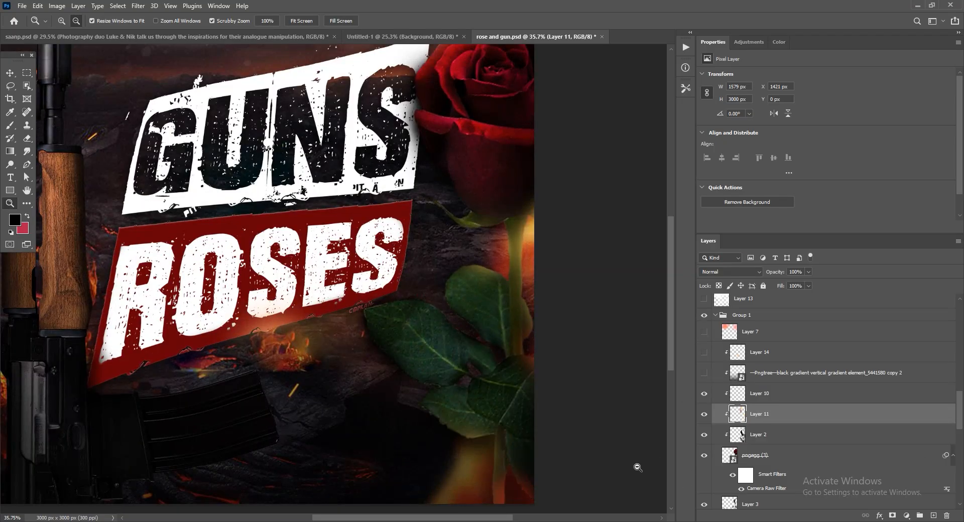
click(705, 374)
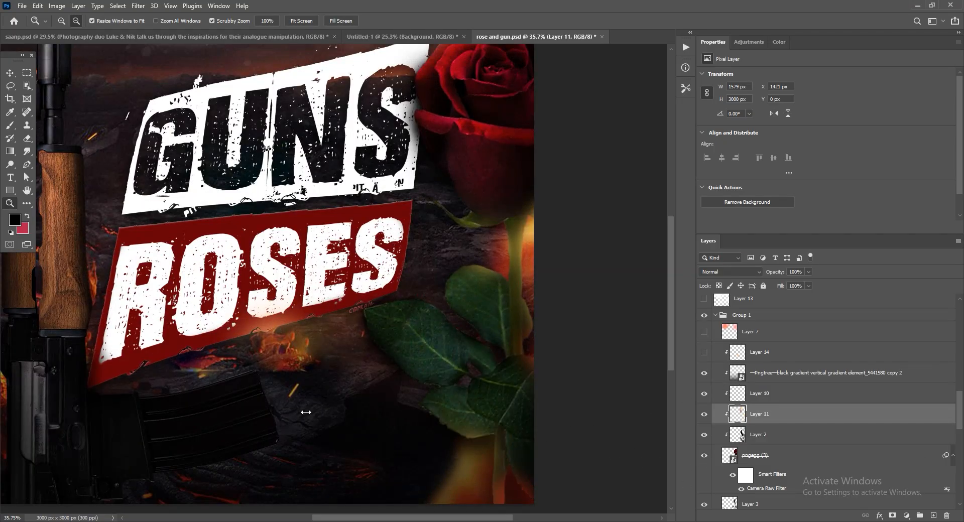
alt+click(451, 429)
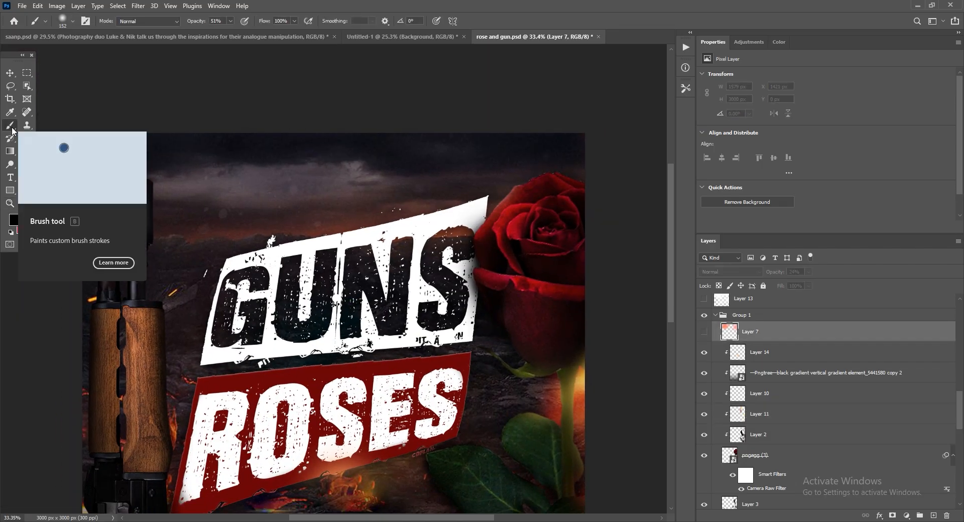
Show Layer 7, the reddish haze over the upper scene, and compare the artwork with and without it.
click(704, 331)
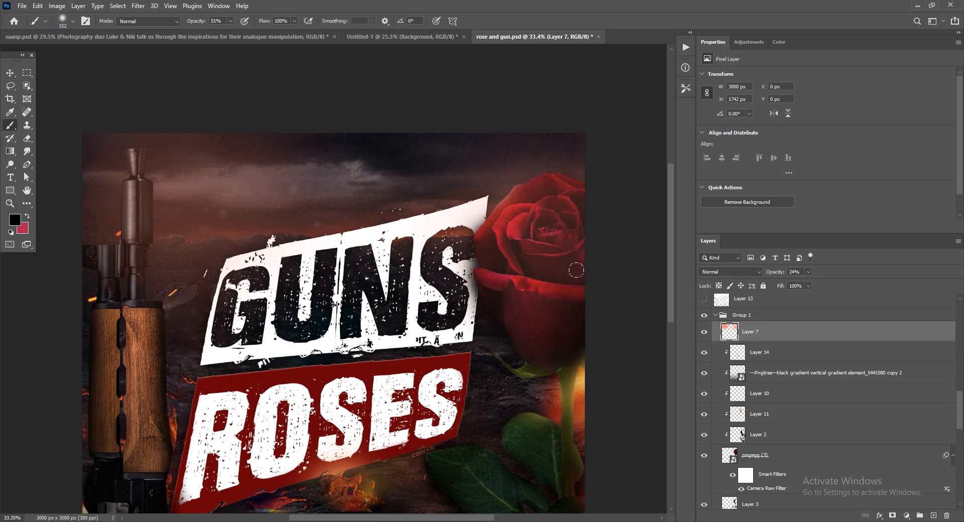
click(706, 333)
click(706, 334)
click(705, 329)
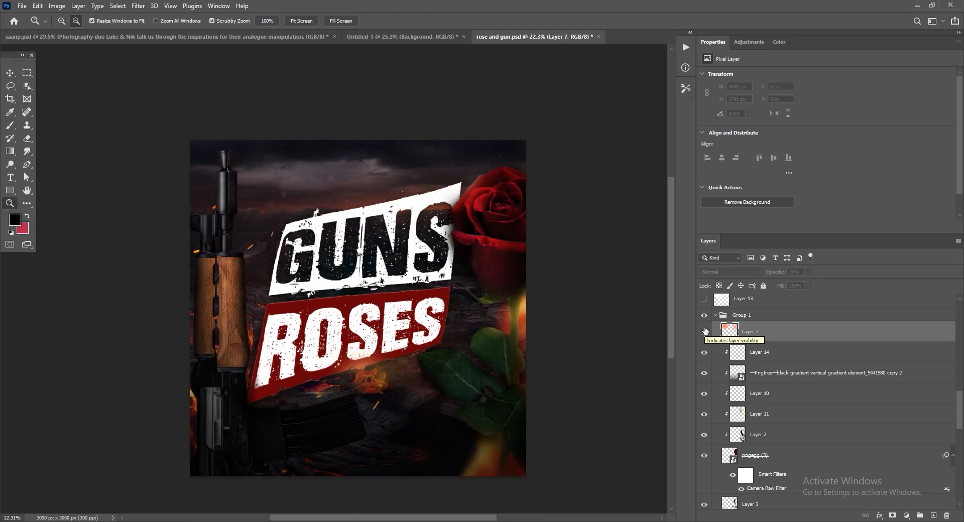
click(705, 330)
click(706, 332)
click(705, 332)
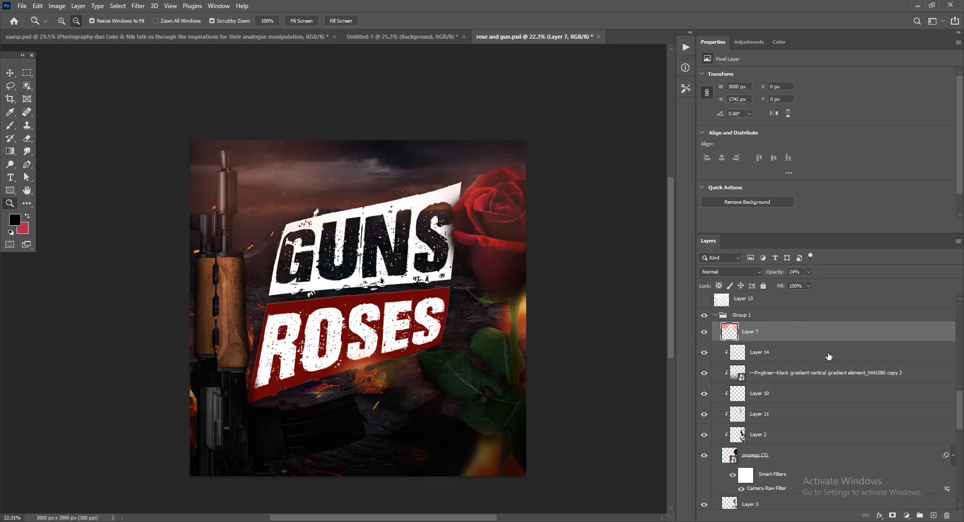
Duplicate Layer 9 copy and apply a Motion Blur to the duplicate, adjusting the blur angle.
scroll(829, 357, up, 3)
click(754, 365)
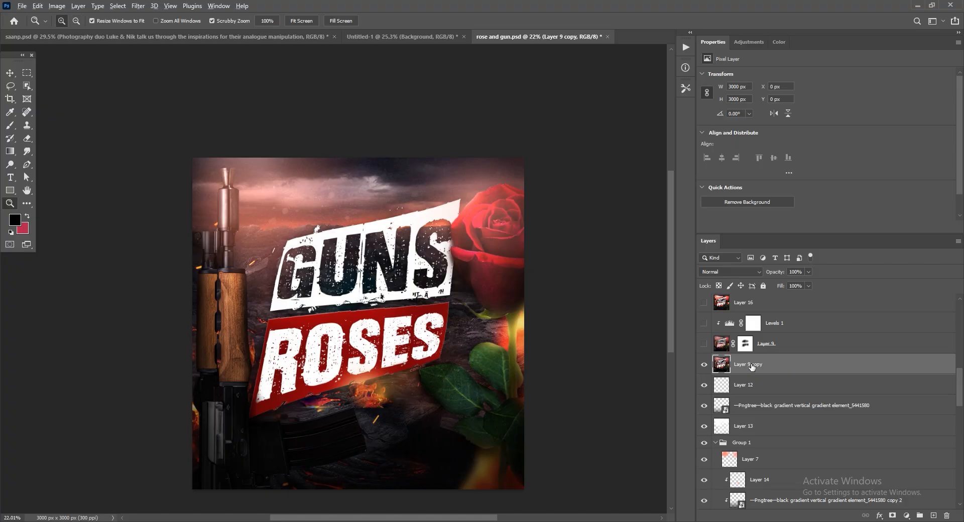
key(ctrl+j)
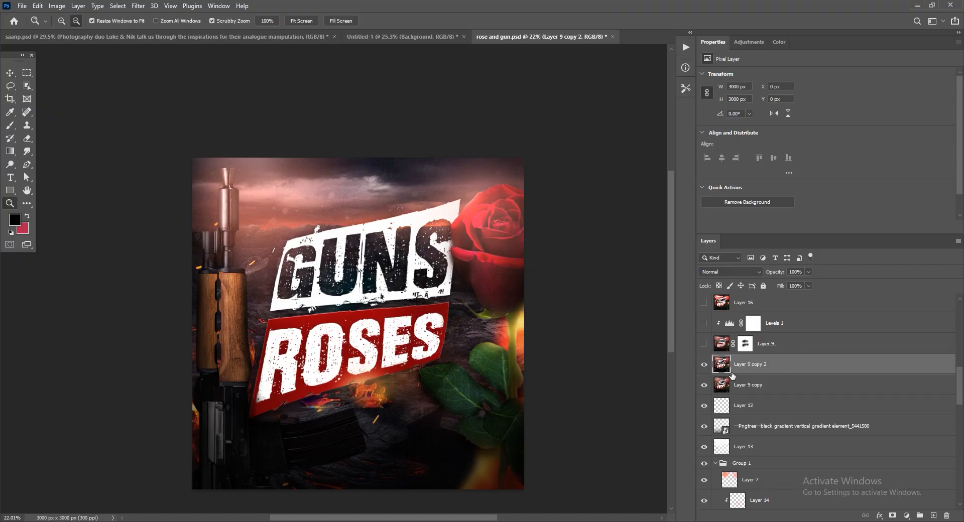
click(142, 6)
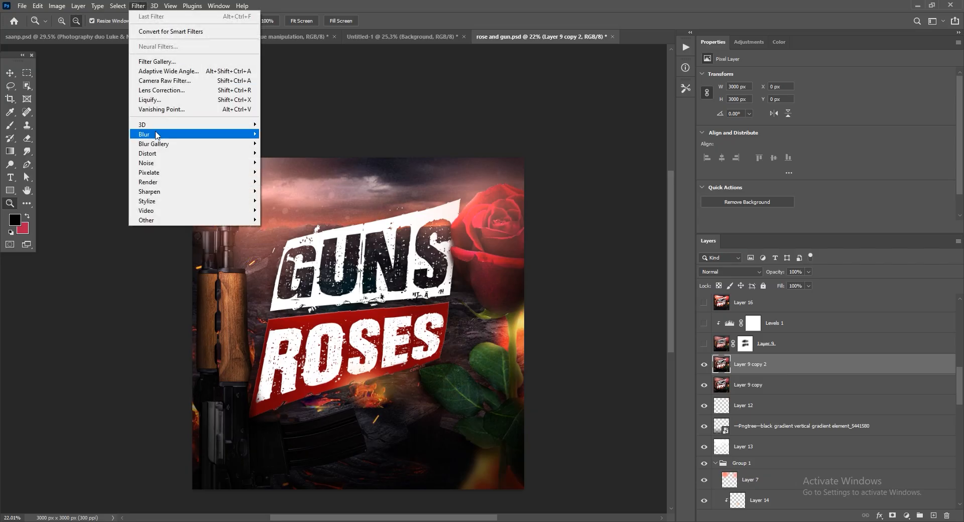
mouse_move(158, 134)
click(285, 191)
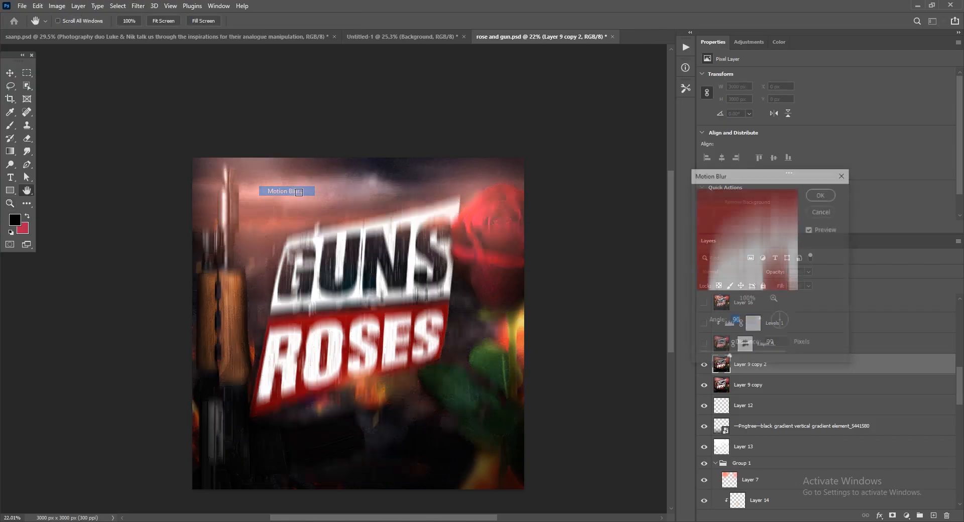
click(773, 321)
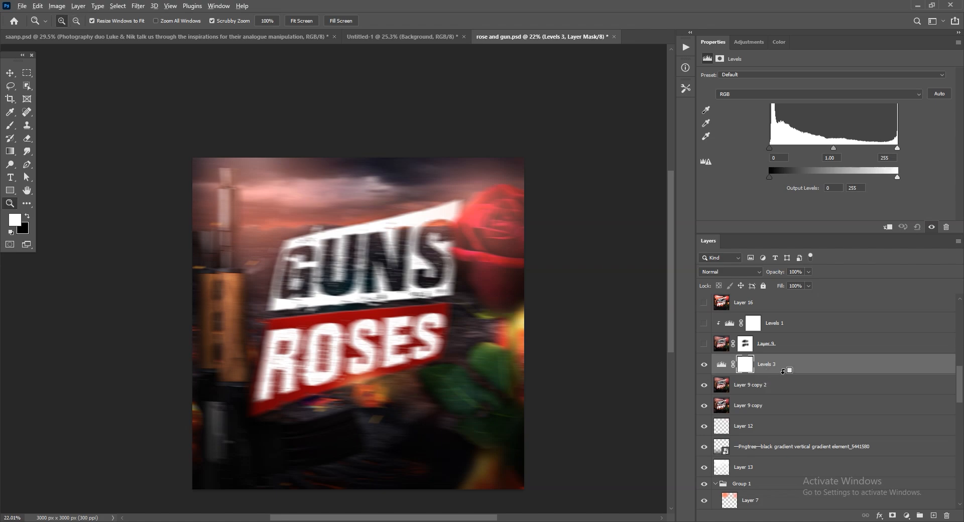
Clip the Levels 3 adjustment to the blurred duplicate, setting its black input level to 50 and its midtones to 1.31.
alt+click(784, 370)
drag(769, 148, 795, 148)
drag(846, 148, 838, 148)
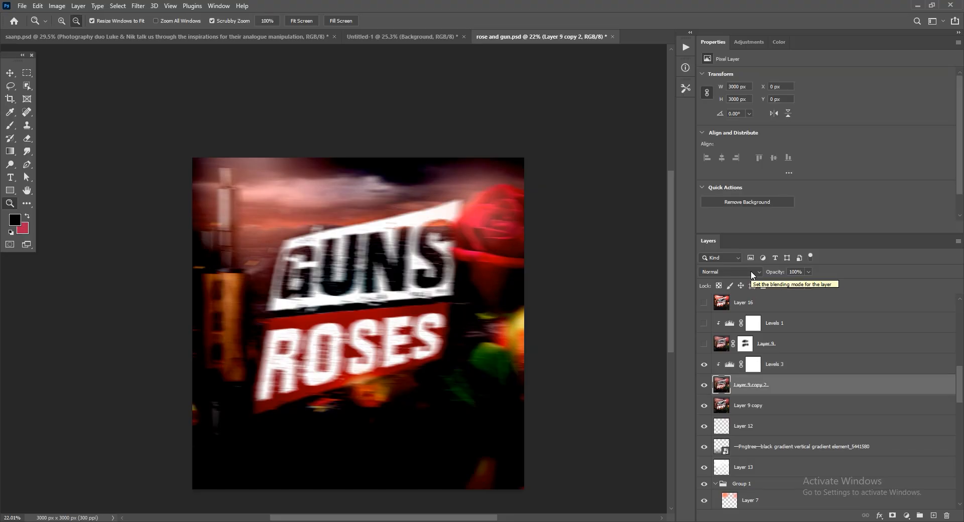
Set the blend mode of Layer 9 copy 2 to Linear Dodge (Add) and open its opacity setting.
click(752, 271)
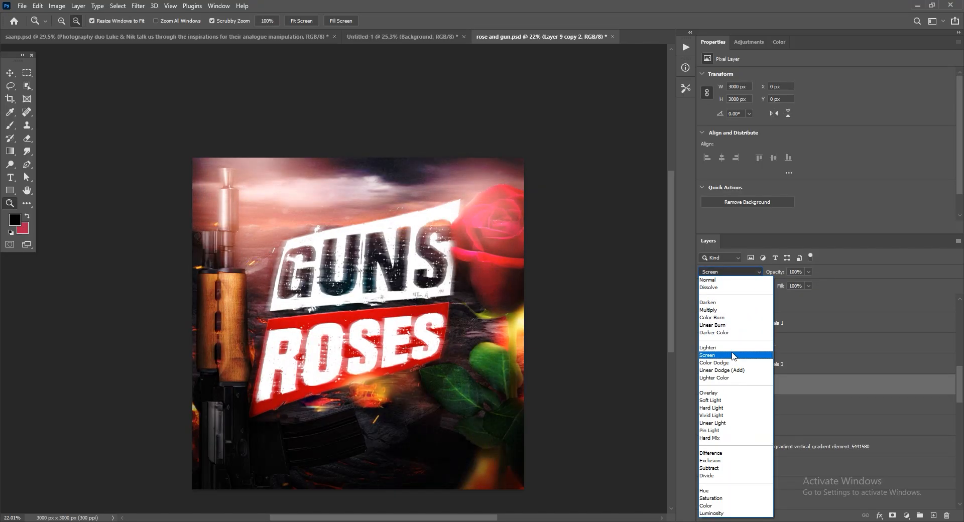
click(723, 371)
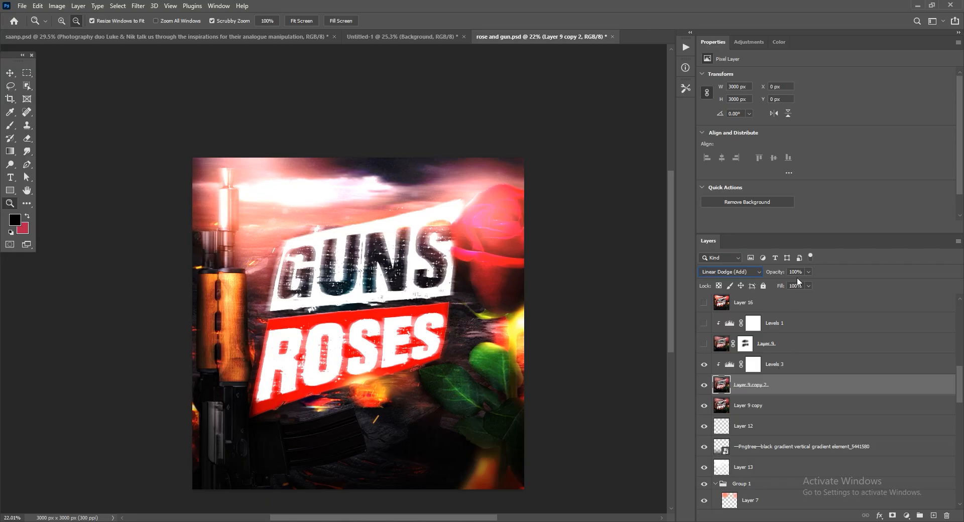
click(809, 272)
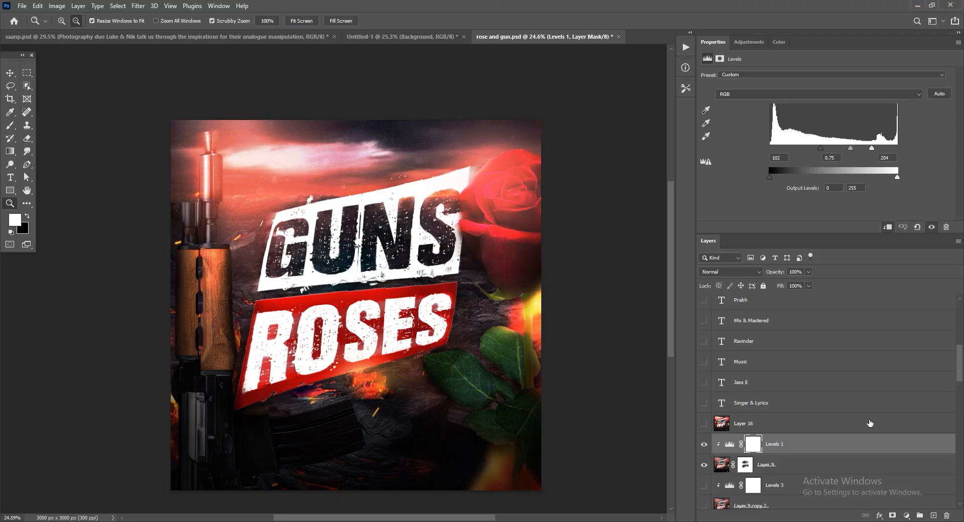
Show Layer 16, the merged and filtered artwork, and inspect the title and rifle close up.
click(704, 423)
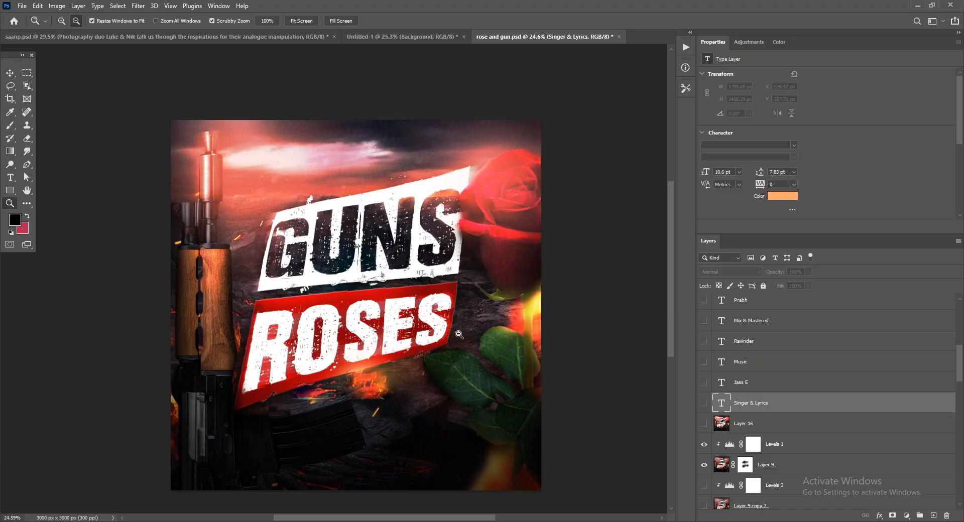
click(703, 425)
drag(376, 208, 369, 207)
drag(326, 358, 339, 362)
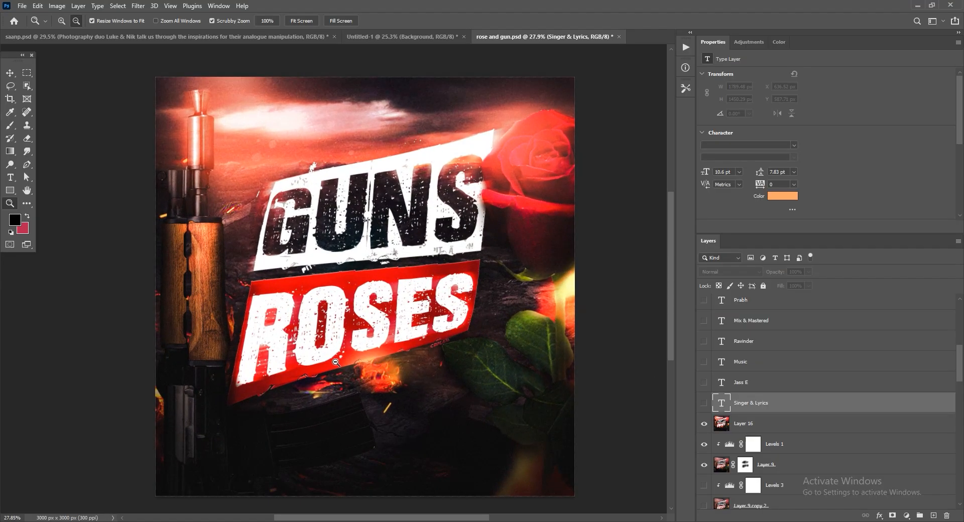
Show all the credit text layers from presents down to Singer & Lyrics, and the Texturelabs_Paper_254L texture above them.
scroll(860, 414, up, 2)
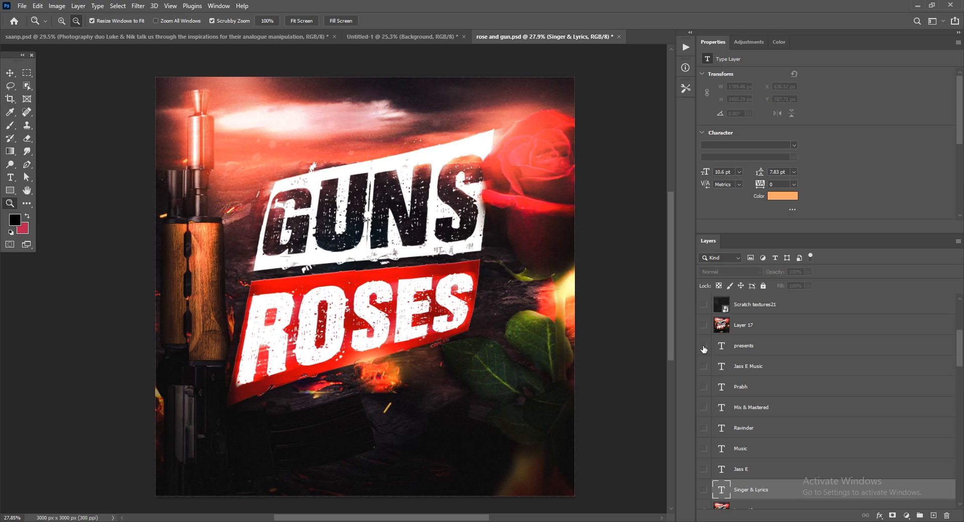
drag(704, 349, 704, 489)
drag(369, 376, 309, 378)
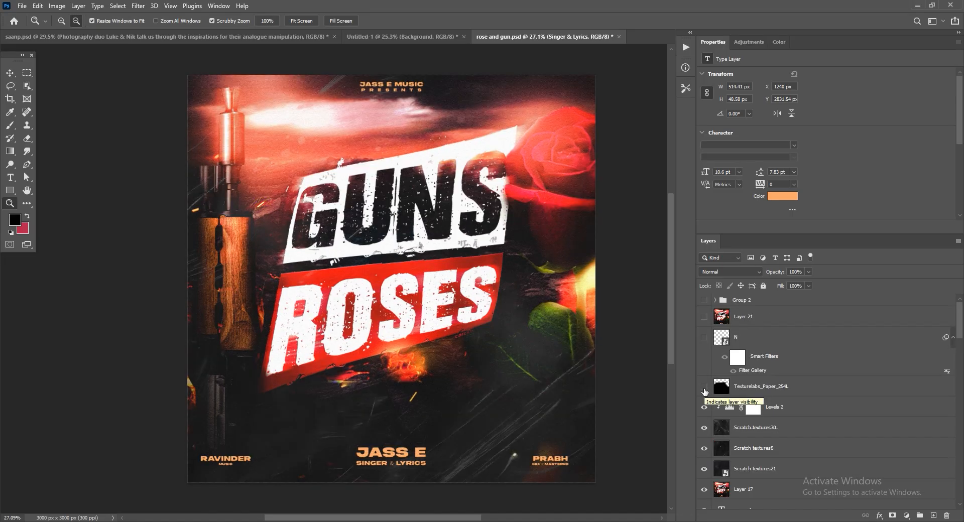
click(705, 388)
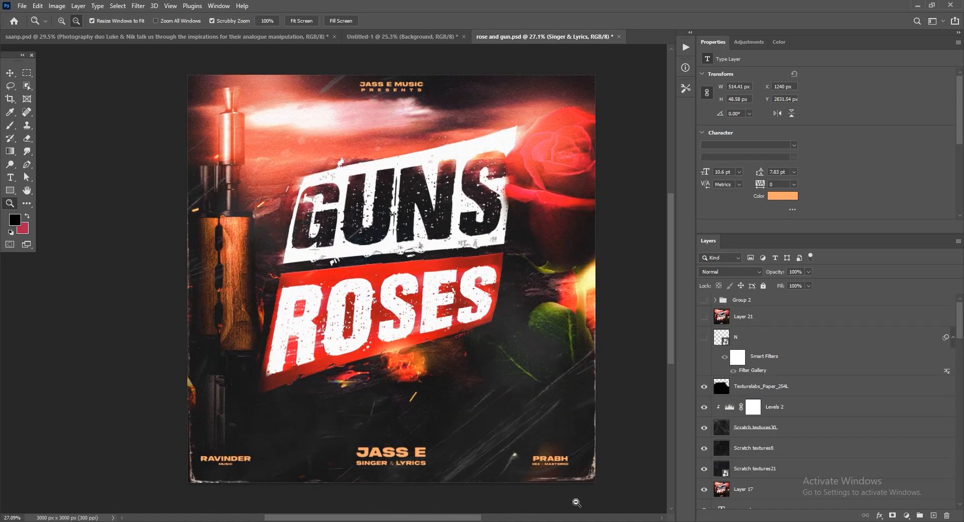